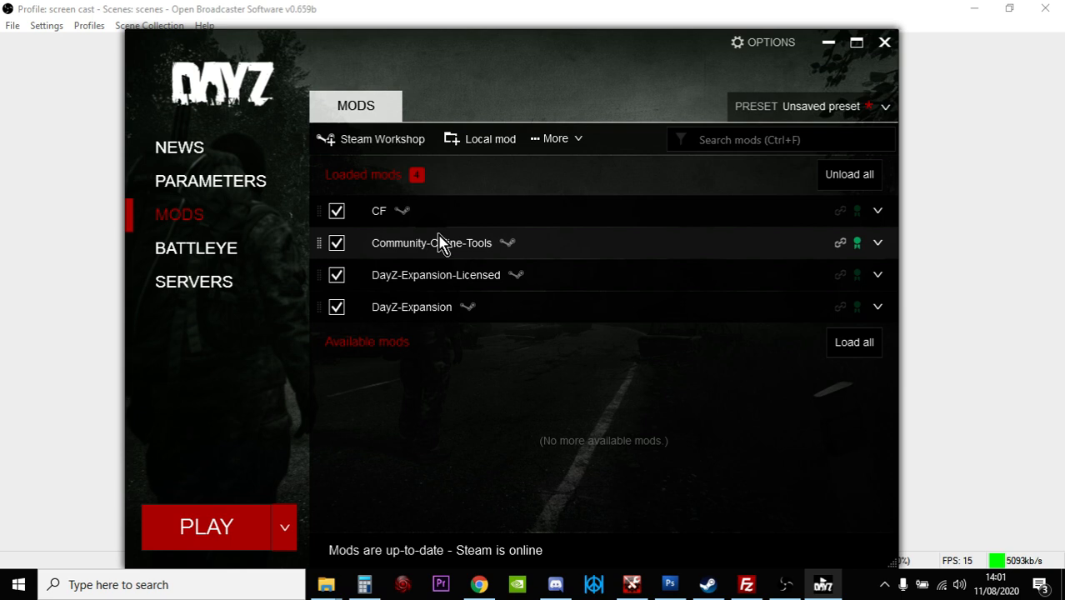
Switch to Steam and open the list of subscribed Workshop items from your Workshop files
{"action": "left_click", "coordinate": [713, 589]}
{"action": "mouse_move", "coordinate": [409, 195]}
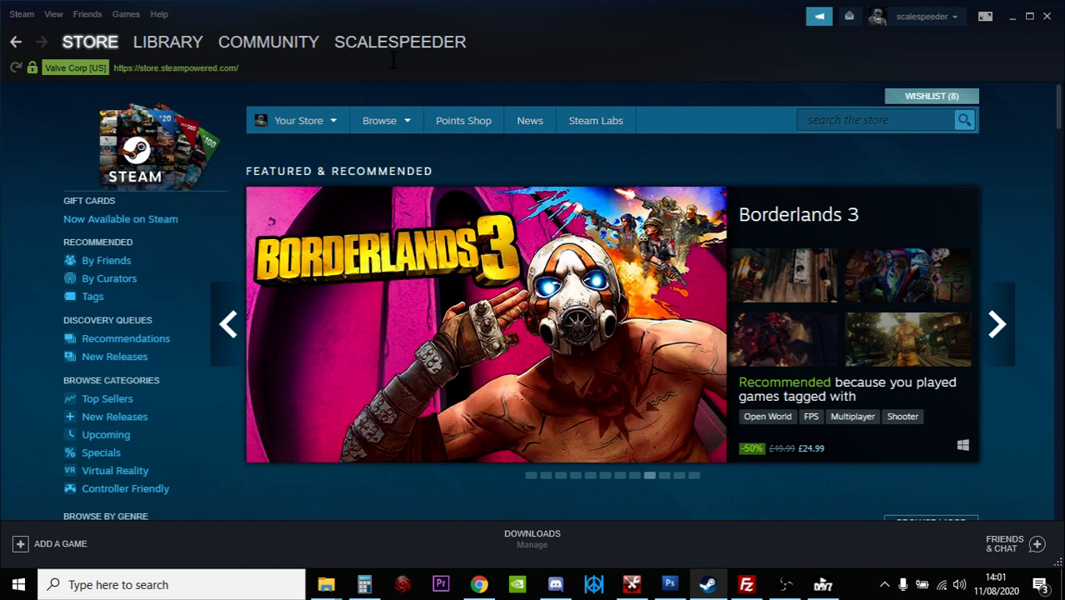
{"action": "mouse_move", "coordinate": [266, 60]}
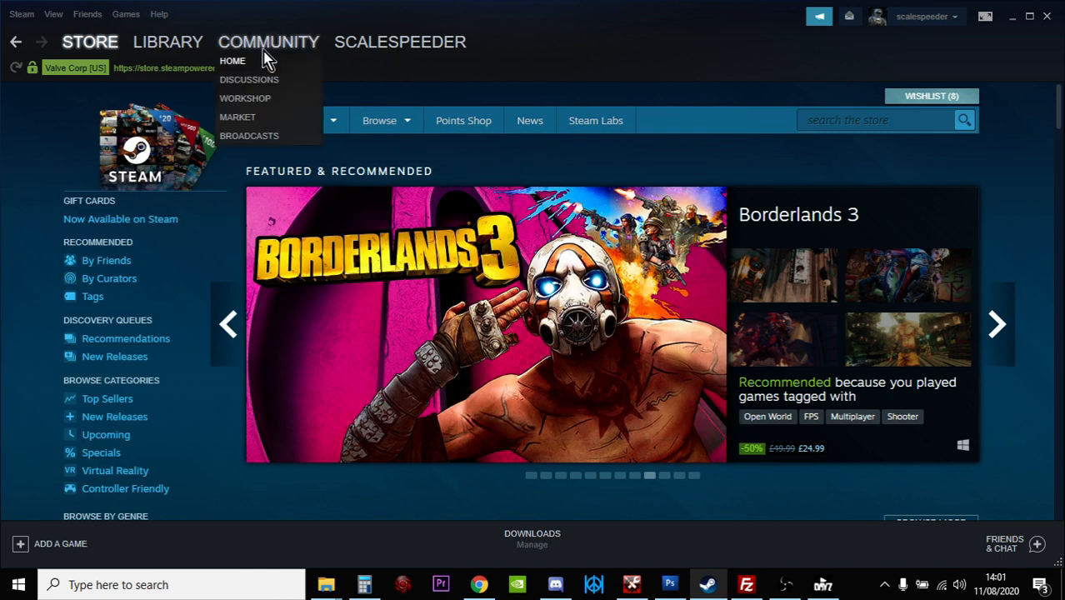
{"action": "left_click", "coordinate": [240, 100]}
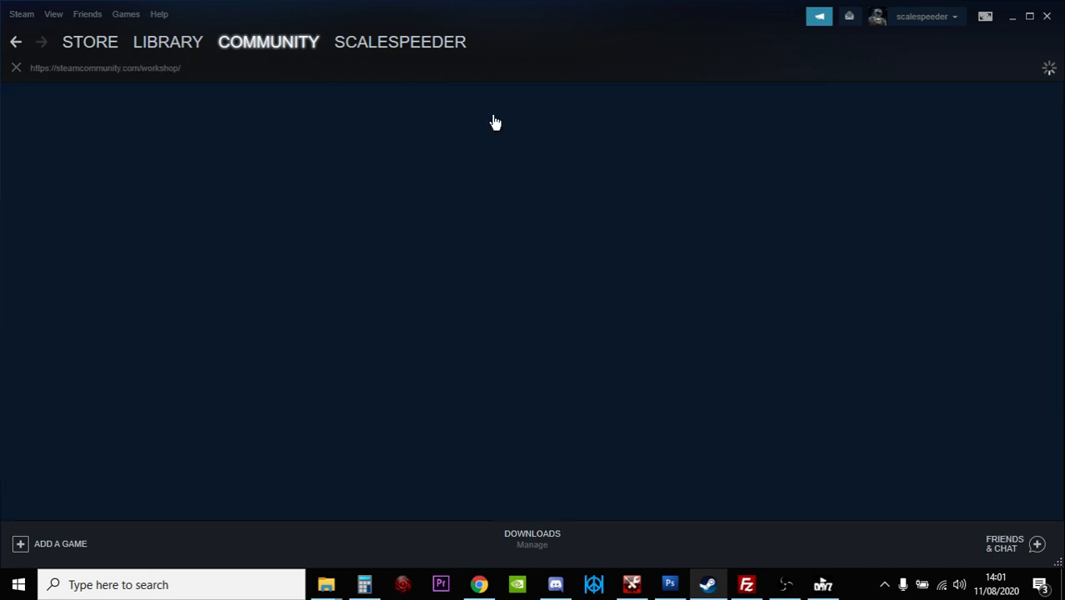
{"action": "scroll", "coordinate": [522, 161], "scroll_direction": "down", "scroll_amount": 4}
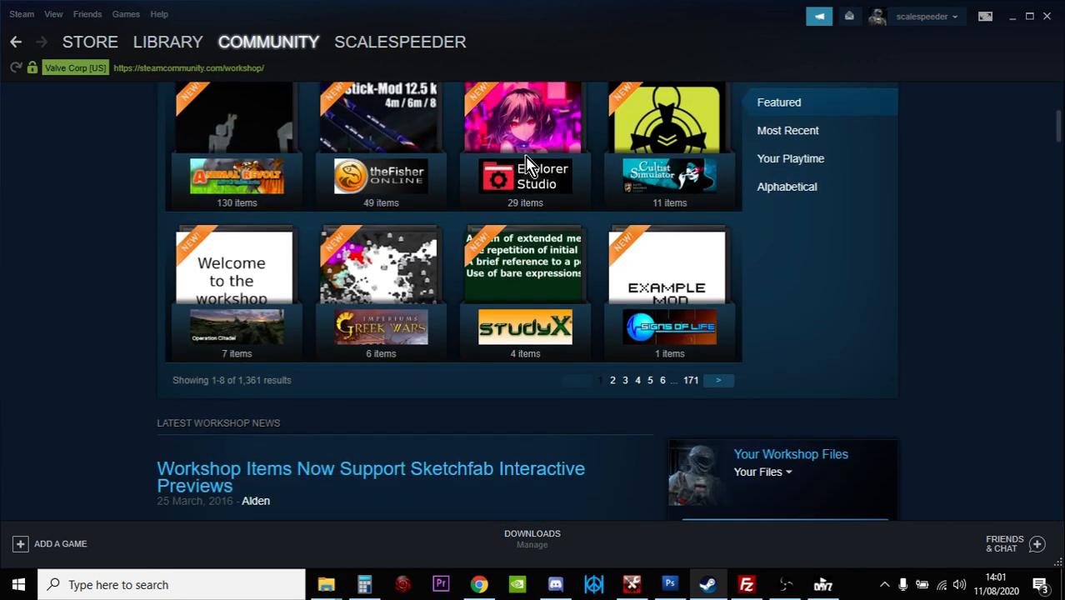
{"action": "scroll", "coordinate": [526, 163], "scroll_direction": "down", "scroll_amount": 3}
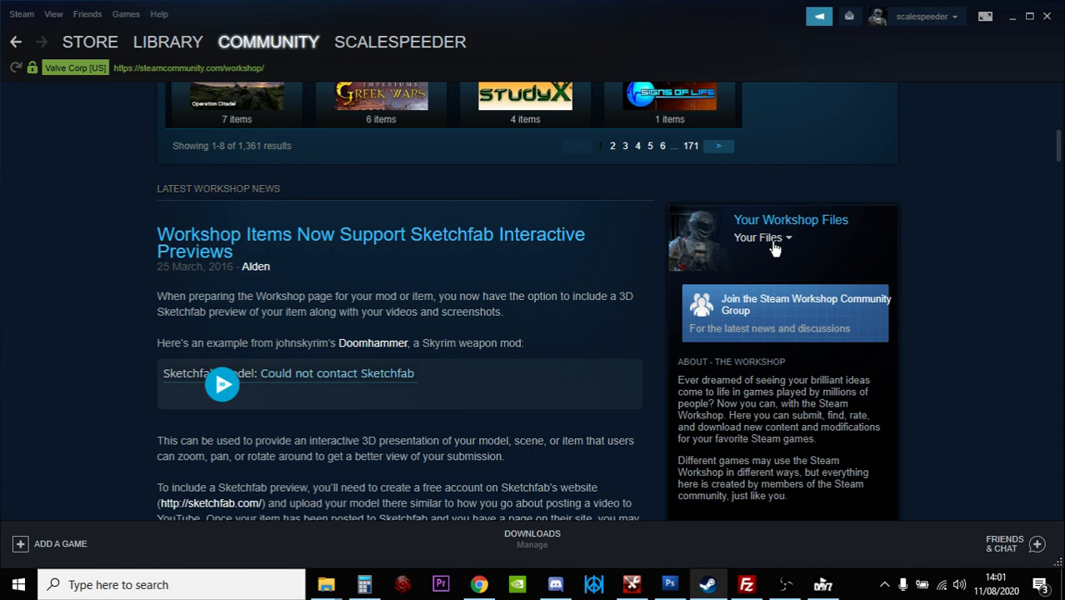
{"action": "left_click", "coordinate": [774, 239]}
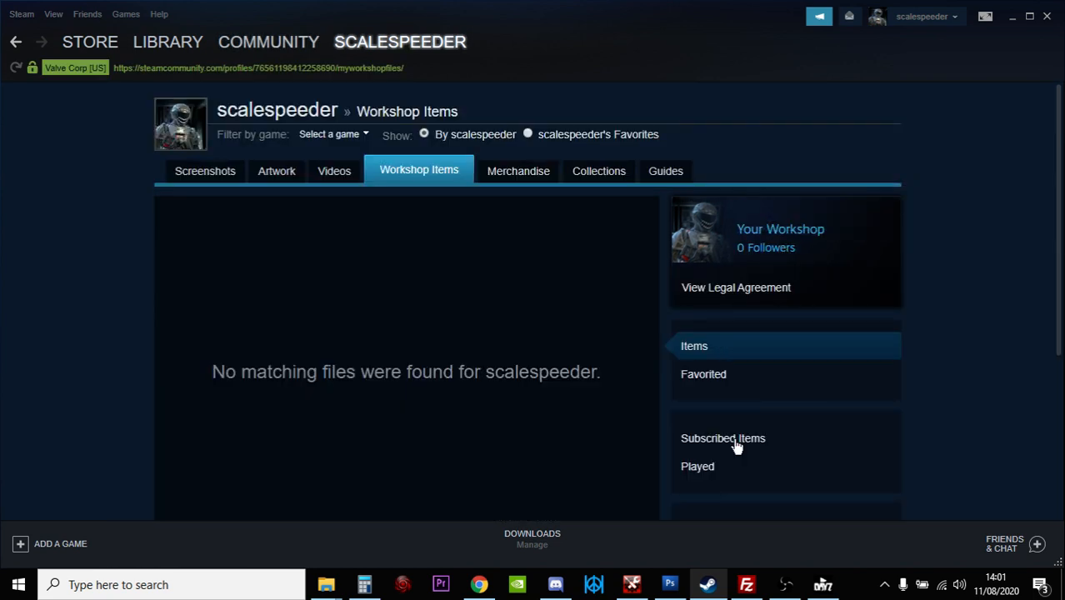
{"action": "scroll", "coordinate": [846, 357], "scroll_direction": "down", "scroll_amount": 2}
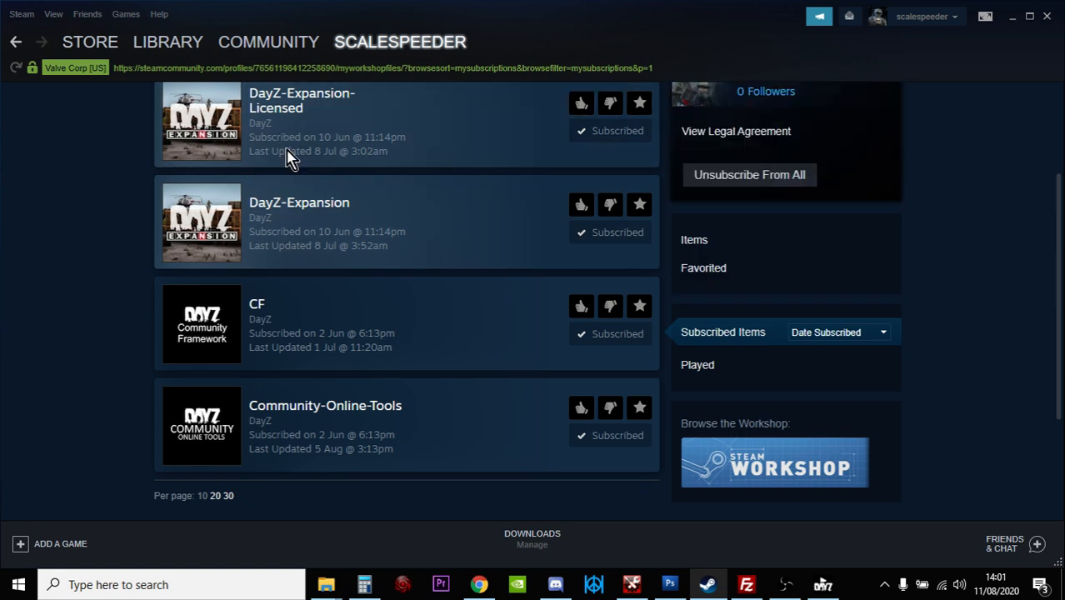
Check the loaded mods in the DayZ launcher, and read the change notes of Community-Online-Tools in the Steam Workshop
{"action": "left_click", "coordinate": [822, 584]}
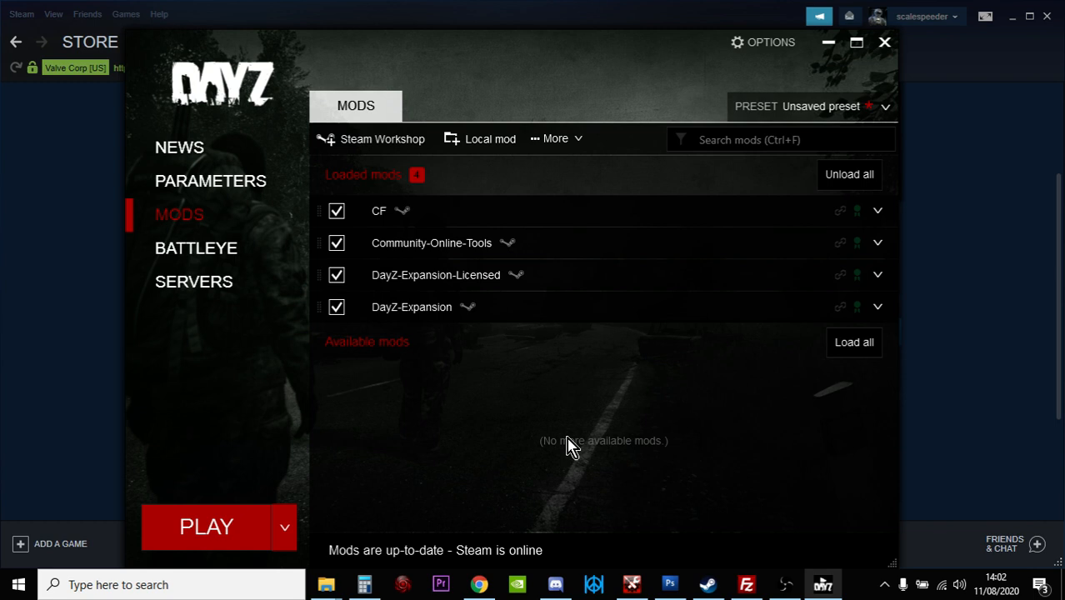
{"action": "left_click", "coordinate": [708, 584]}
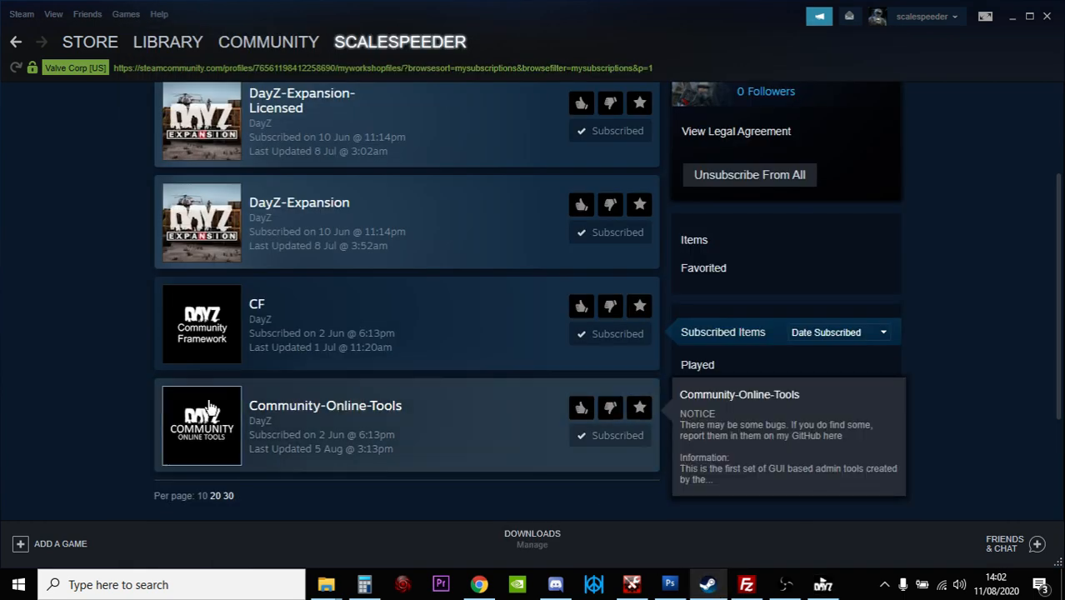
{"action": "left_click", "coordinate": [381, 406]}
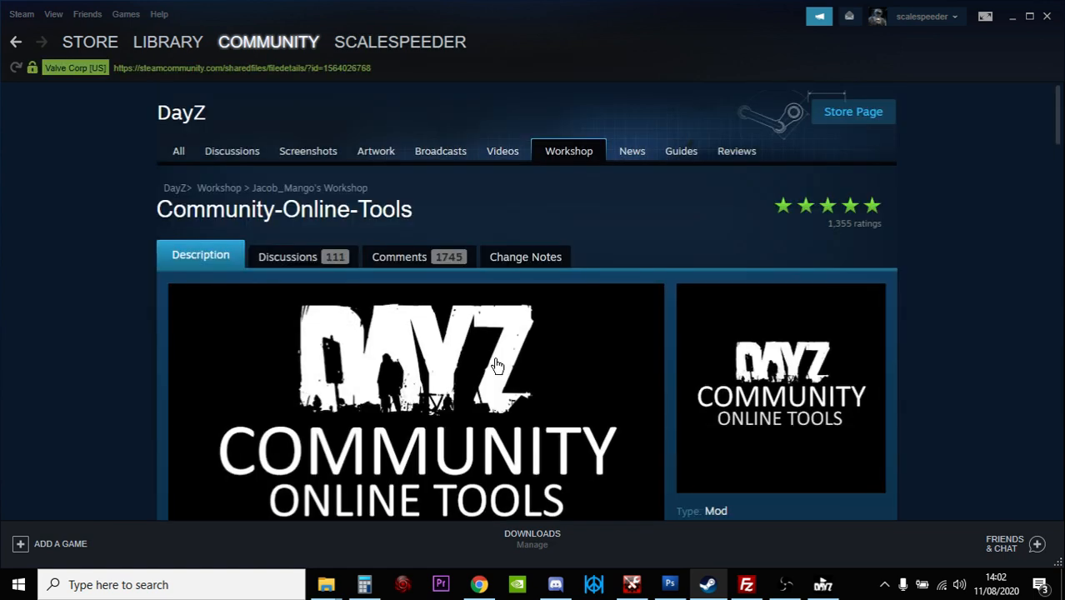
{"action": "left_click", "coordinate": [528, 260]}
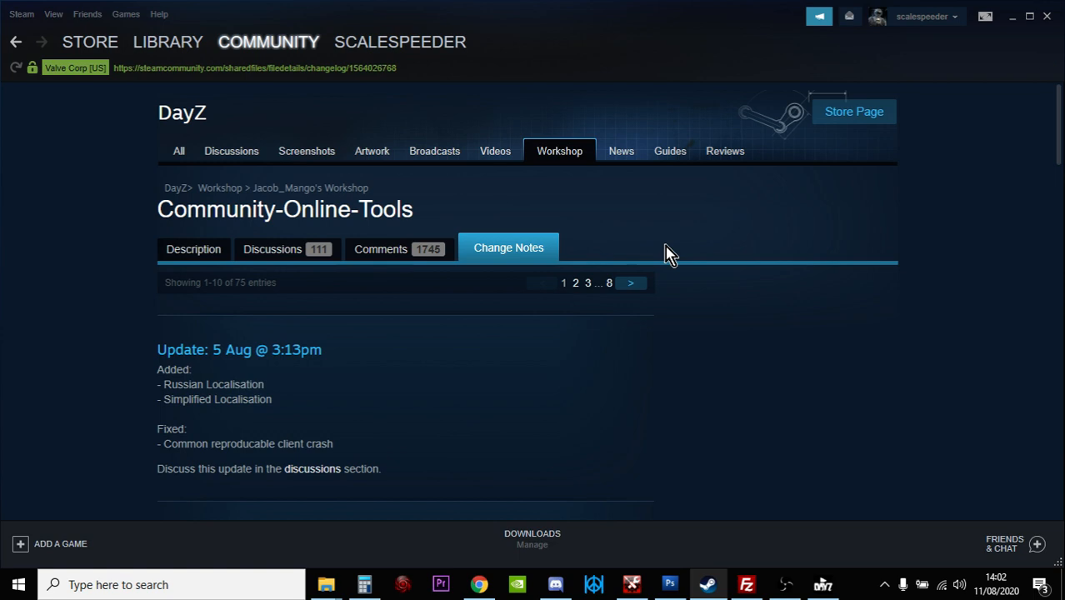
{"action": "scroll", "coordinate": [304, 348], "scroll_direction": "down", "scroll_amount": 1}
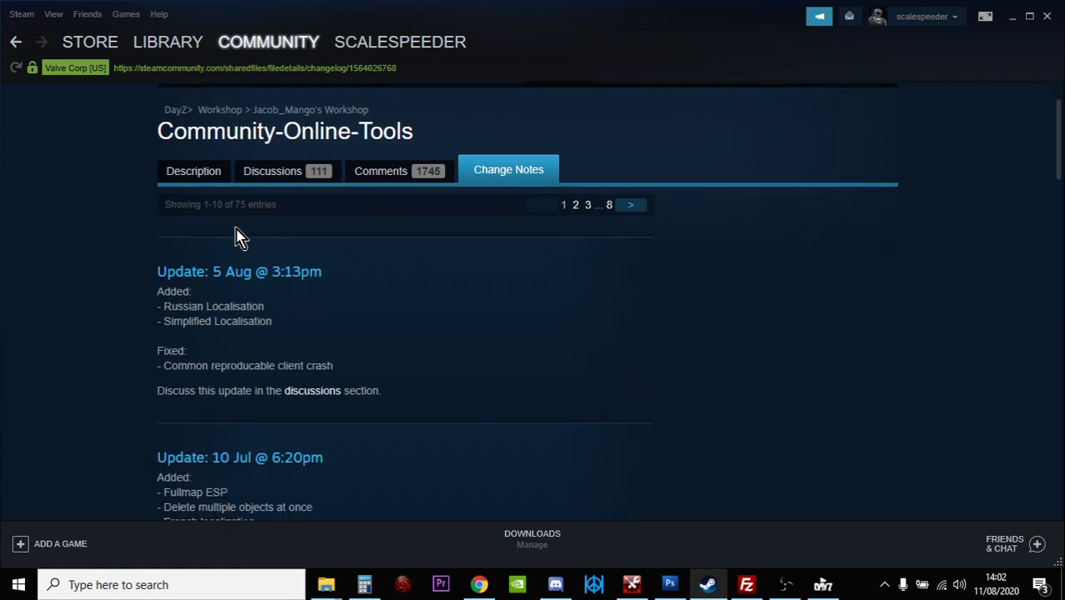
Look through the discussion topics on the Community-Online-Tools Workshop page
{"action": "scroll", "coordinate": [379, 413], "scroll_direction": "down", "scroll_amount": 1}
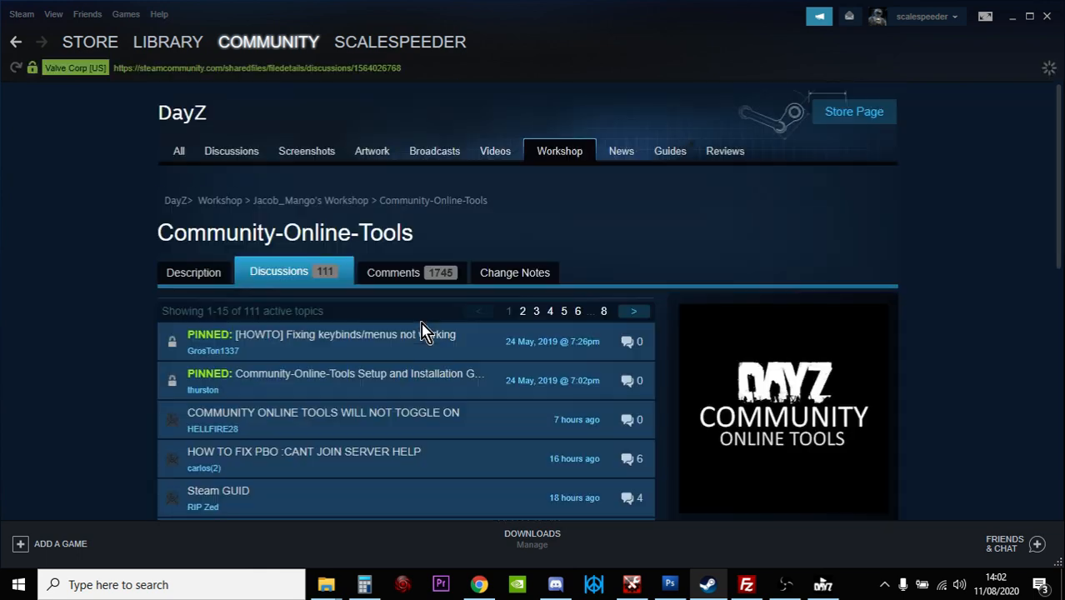
{"action": "scroll", "coordinate": [467, 354], "scroll_direction": "down", "scroll_amount": 1}
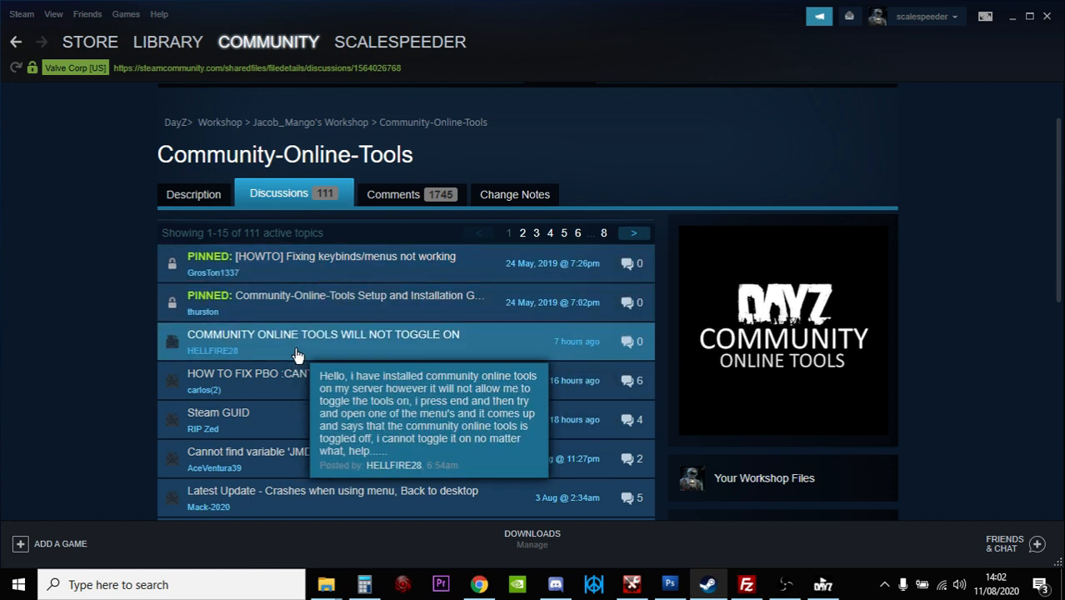
{"action": "scroll", "coordinate": [296, 388], "scroll_direction": "down", "scroll_amount": 1}
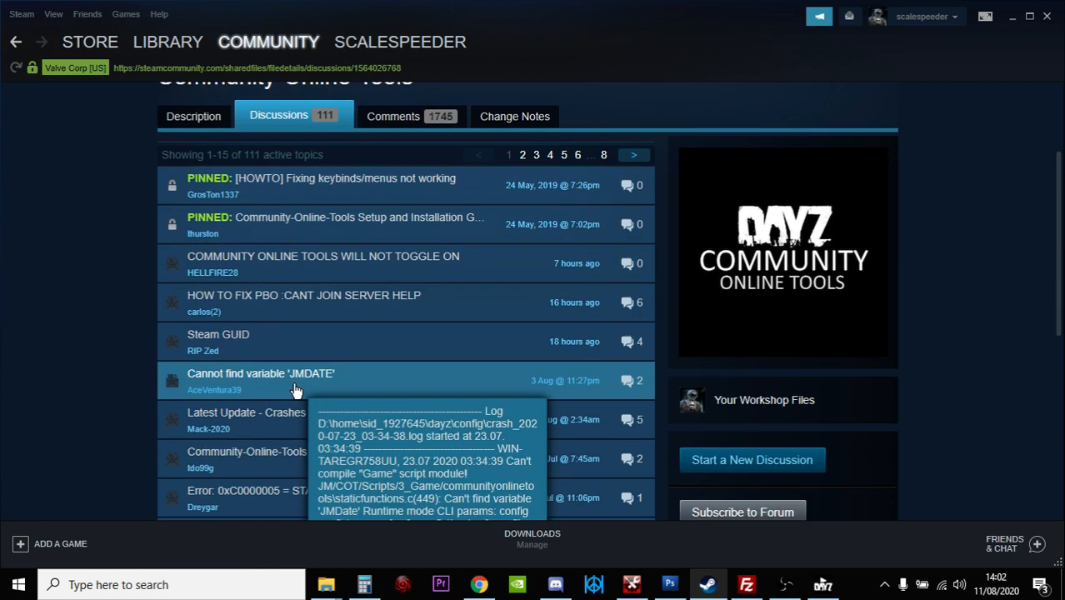
{"action": "scroll", "coordinate": [296, 388], "scroll_direction": "up", "scroll_amount": 2}
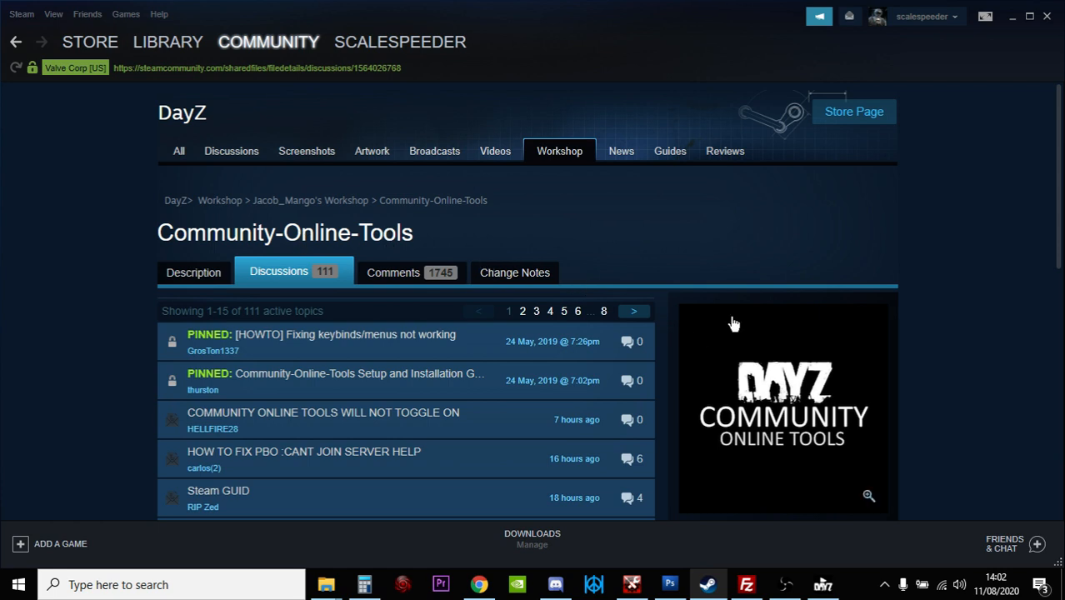
Switch to FileZilla and connect to the saved site PC Nitrado 1T
{"action": "left_click", "coordinate": [823, 584]}
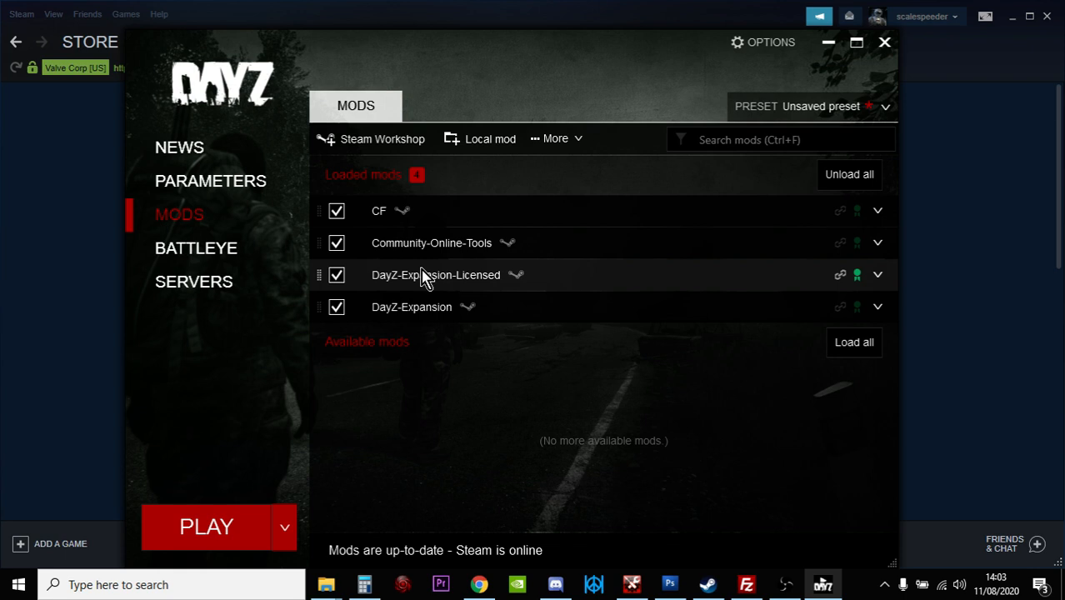
{"action": "left_click", "coordinate": [749, 589]}
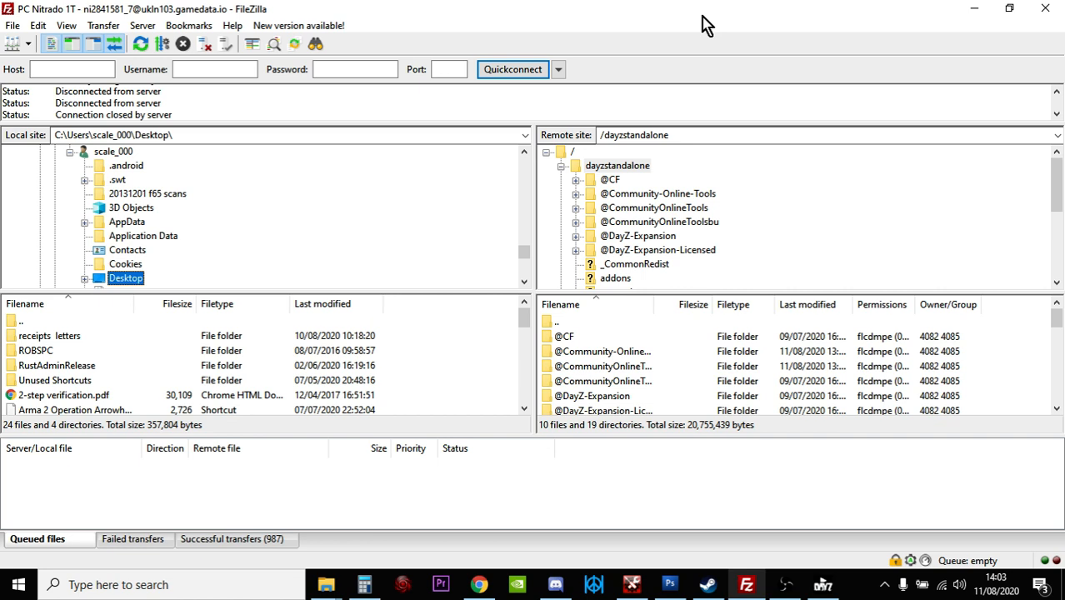
{"action": "left_click", "coordinate": [12, 25]}
{"action": "left_click", "coordinate": [37, 45]}
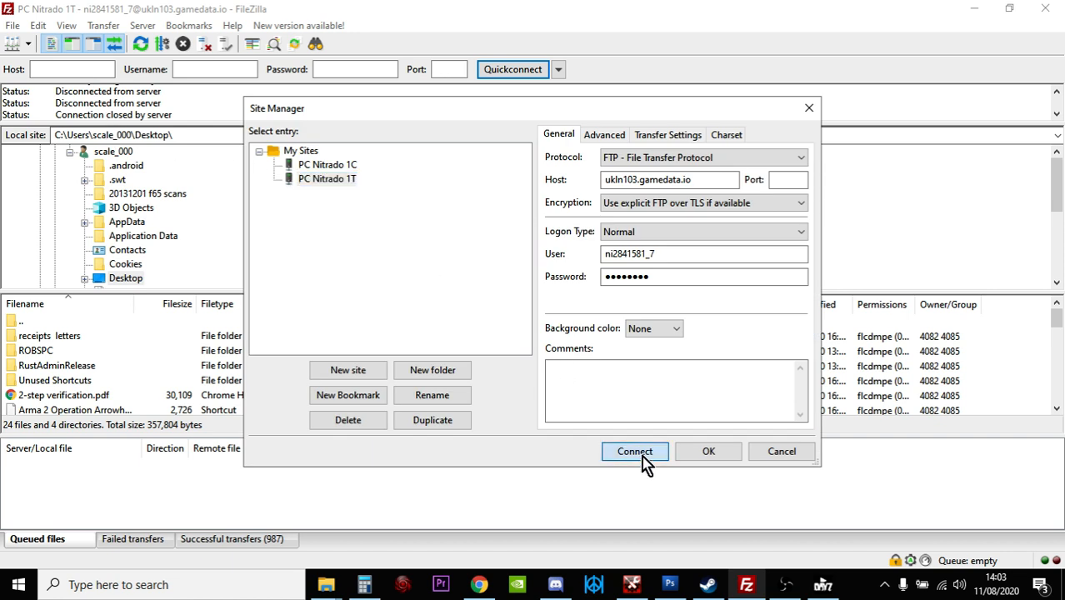
{"action": "left_click", "coordinate": [640, 456]}
{"action": "left_click", "coordinate": [559, 330]}
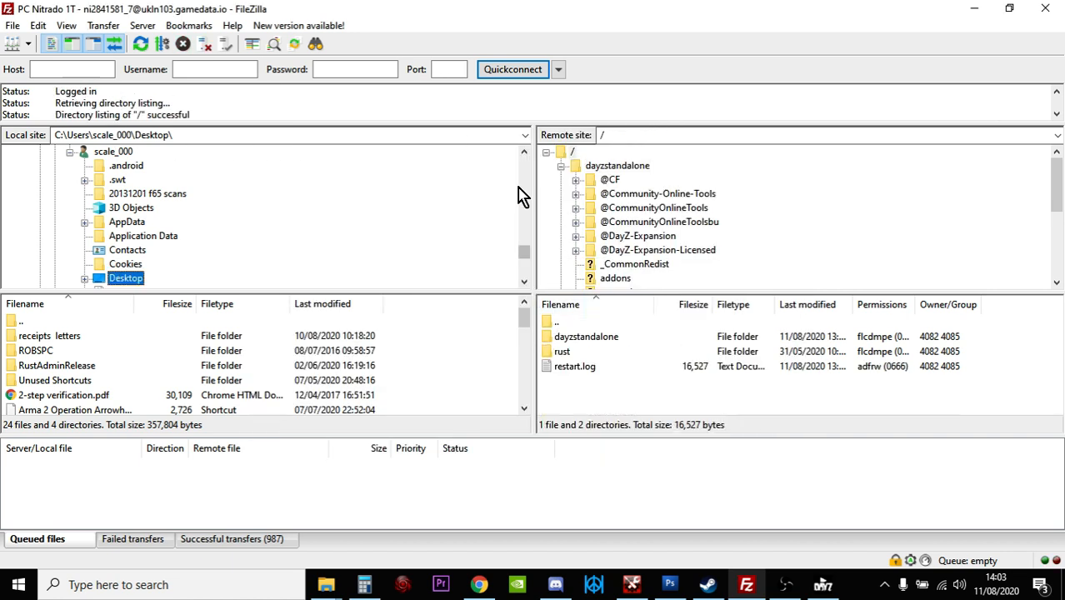
{"action": "left_click", "coordinate": [603, 169]}
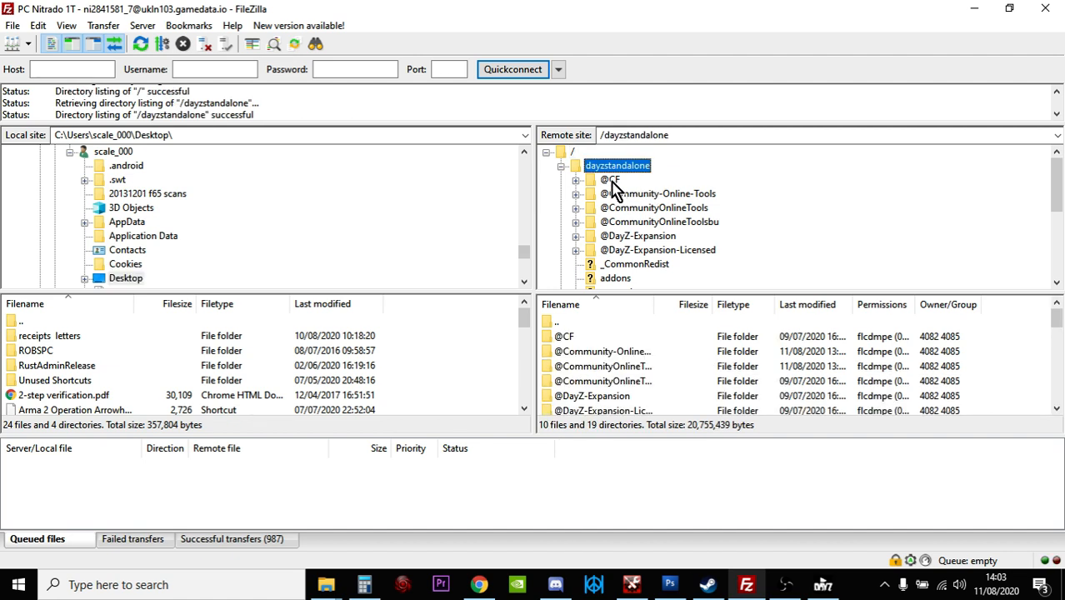
{"action": "left_click", "coordinate": [612, 181]}
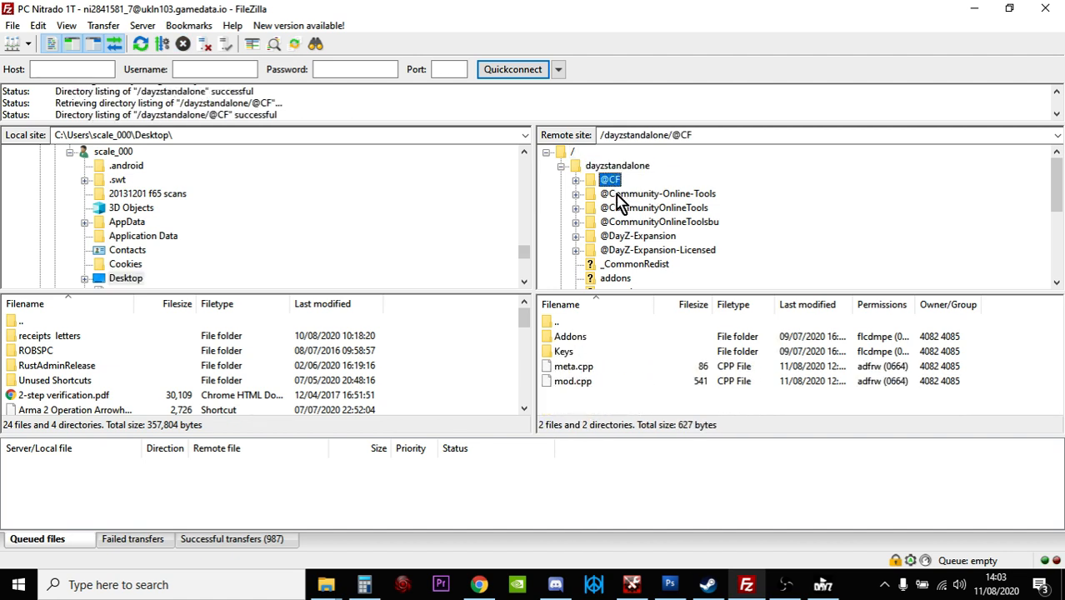
{"action": "left_click", "coordinate": [616, 194]}
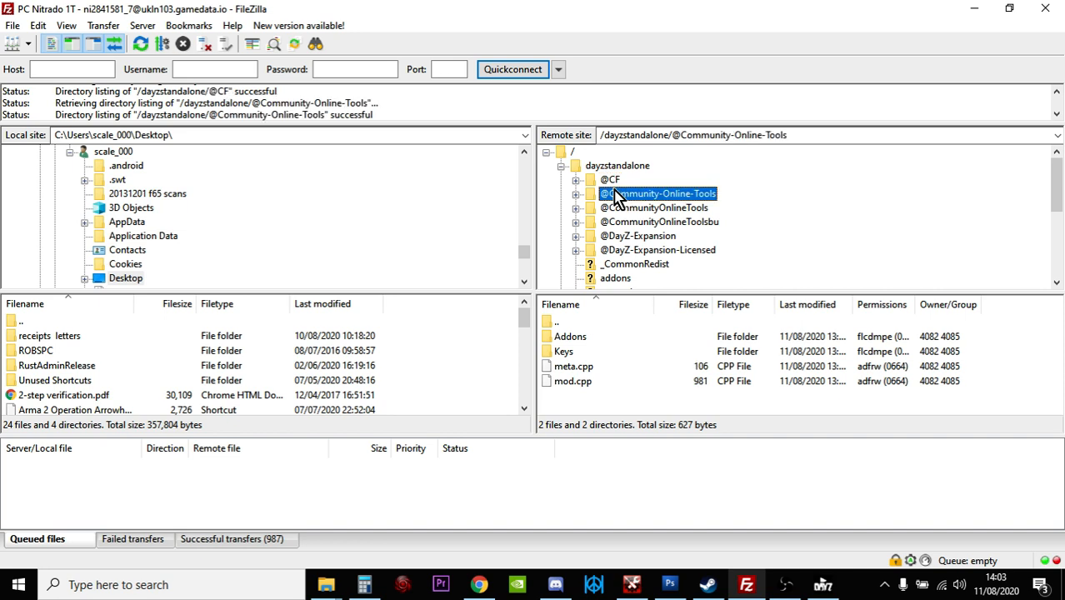
{"action": "left_click", "coordinate": [637, 237]}
{"action": "left_click", "coordinate": [638, 250]}
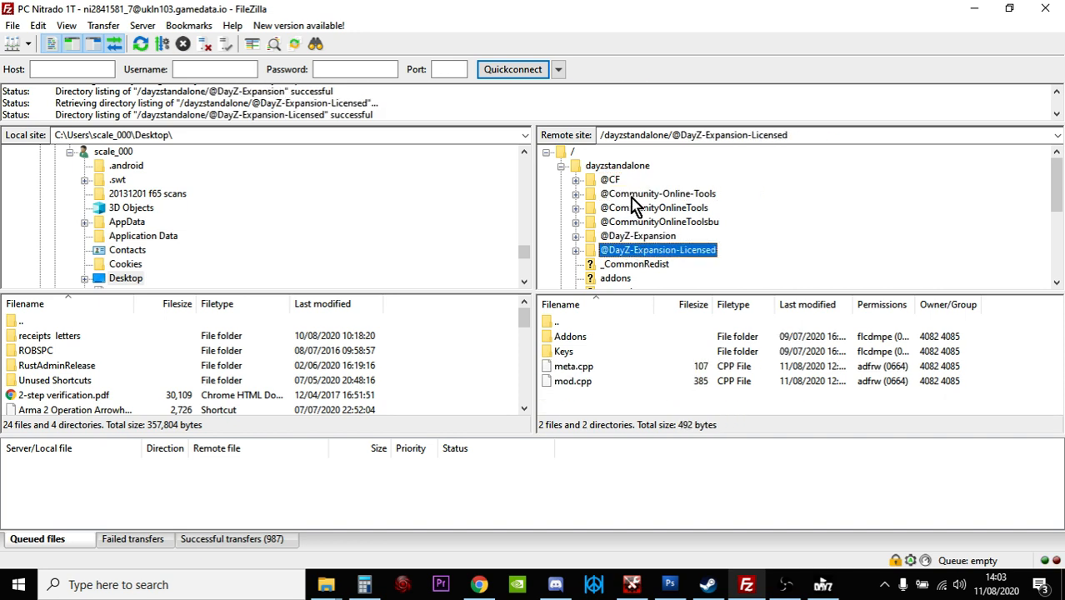
{"action": "left_click", "coordinate": [633, 194]}
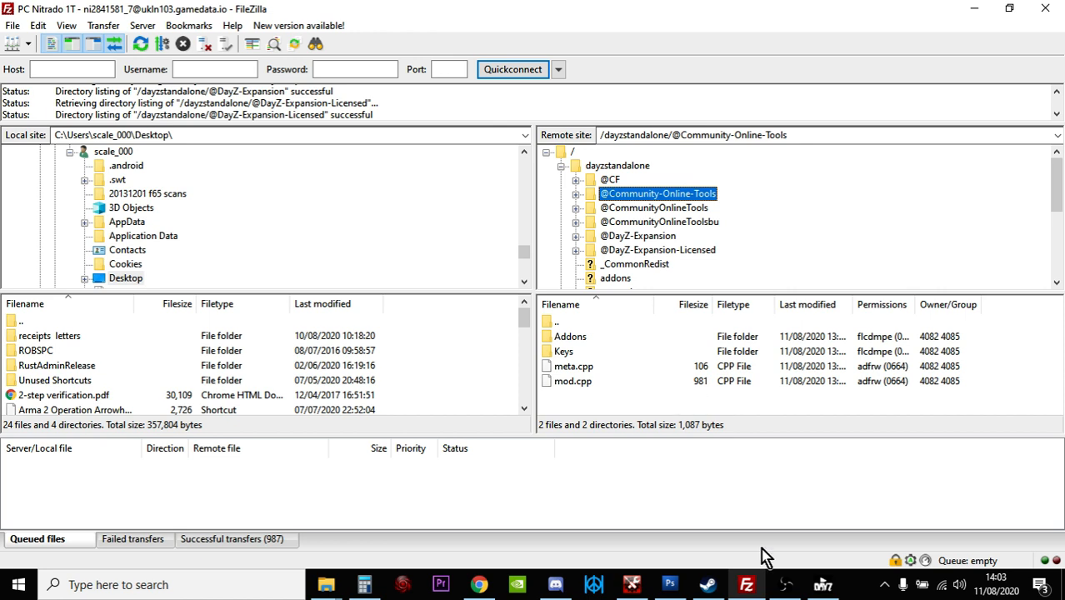
Switch to the DayZ launcher and open the CF mod's folder in Windows Explorer, accepting the Workshop cache warning
{"action": "left_click", "coordinate": [822, 584]}
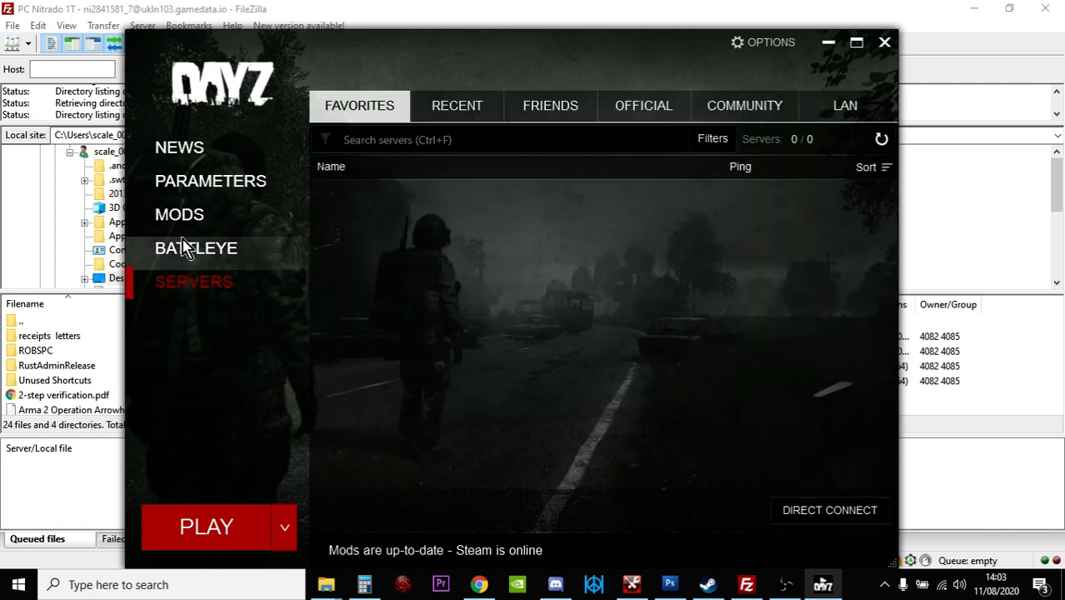
{"action": "left_click", "coordinate": [204, 221]}
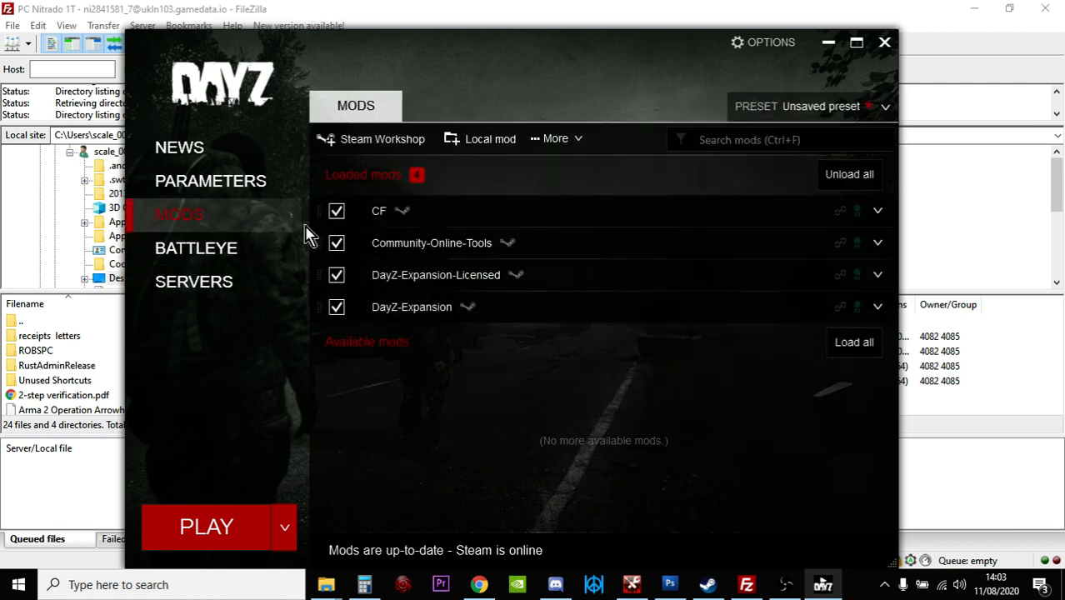
{"action": "left_click", "coordinate": [878, 213]}
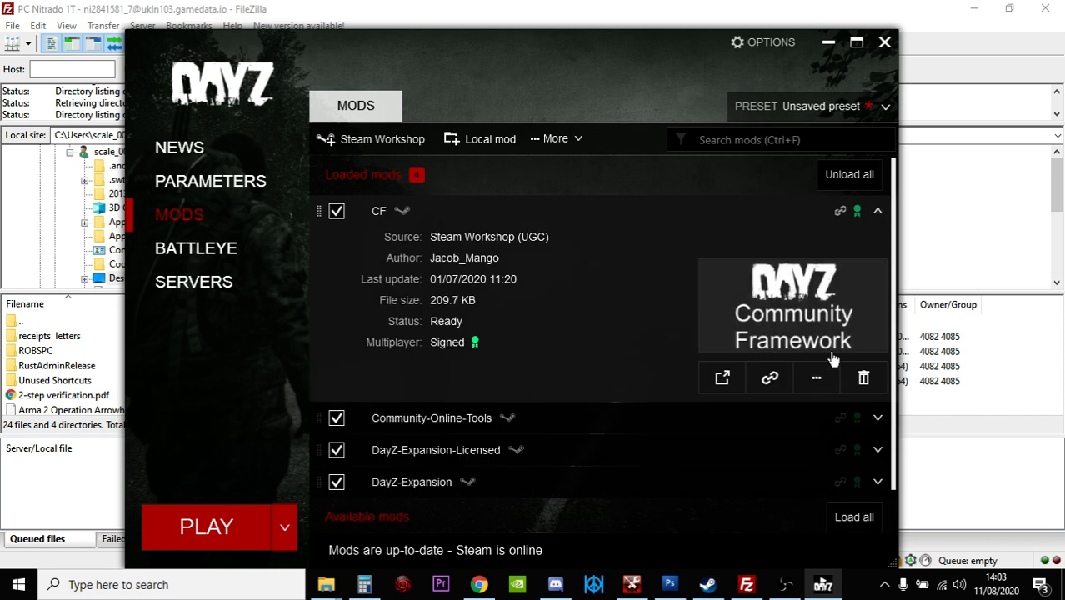
{"action": "left_click", "coordinate": [815, 380]}
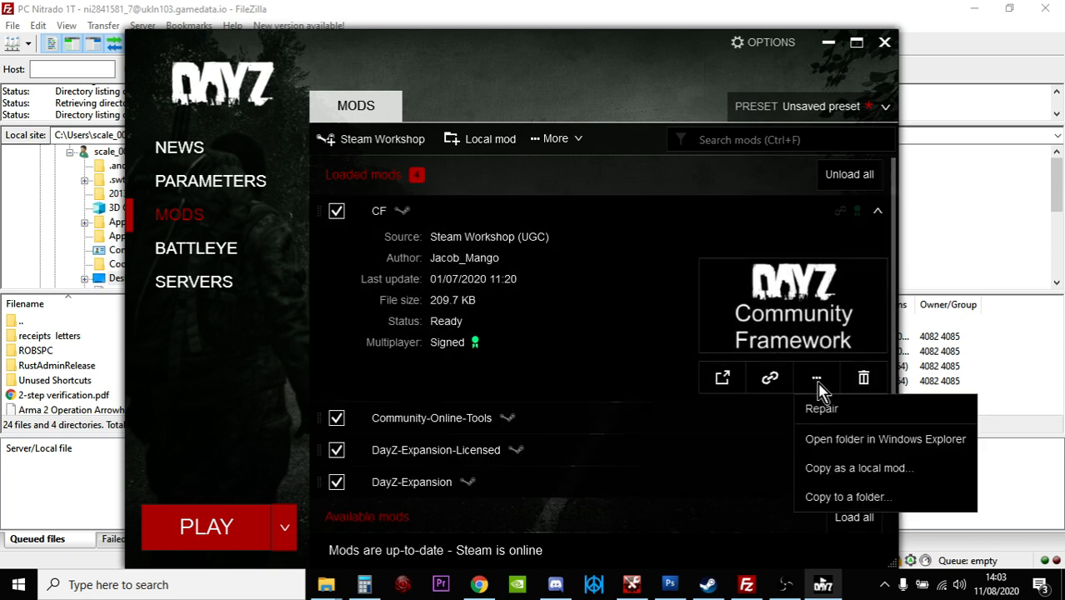
{"action": "left_click", "coordinate": [844, 442]}
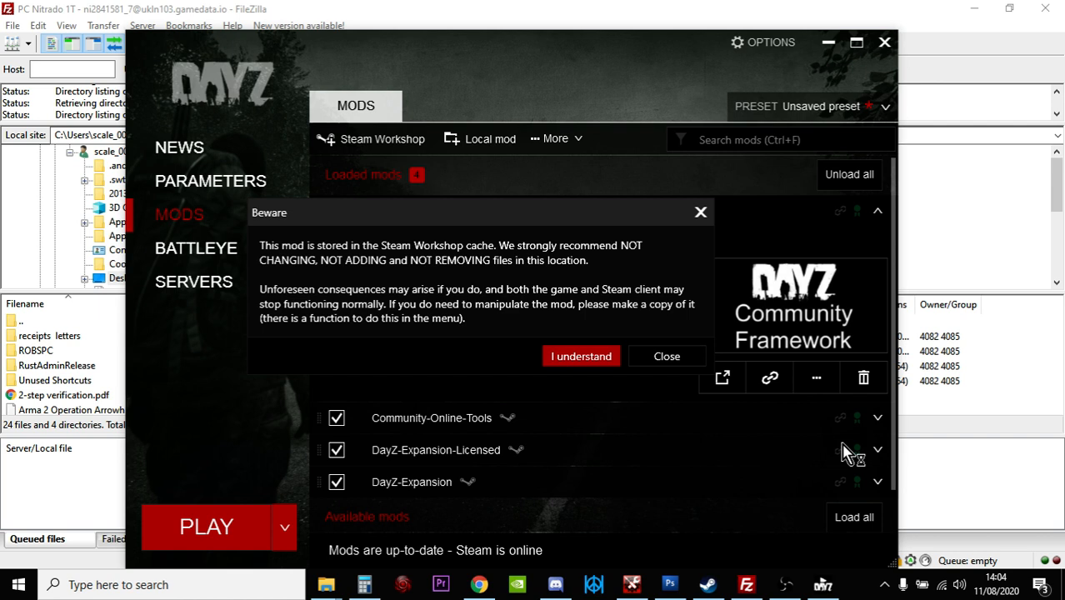
{"action": "left_click", "coordinate": [571, 362]}
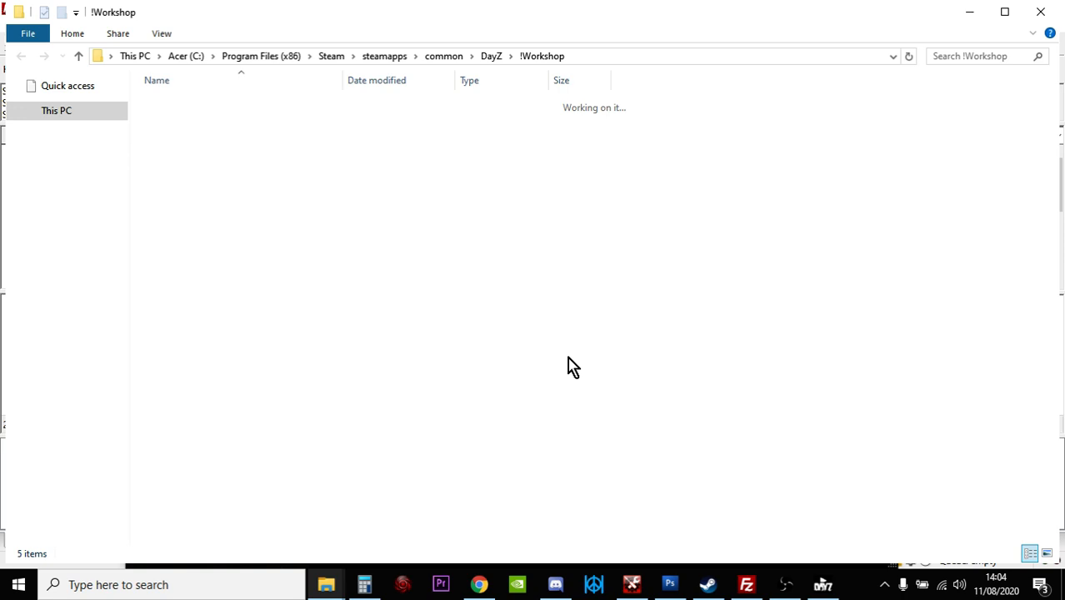
Copy the !Workshop folder's path and use it in FileZilla as the local site: C:\Program Files (x86)\Steam\steamapps\common\DayZ\!Workshop
{"action": "left_click", "coordinate": [614, 57]}
{"action": "right_click", "coordinate": [343, 57]}
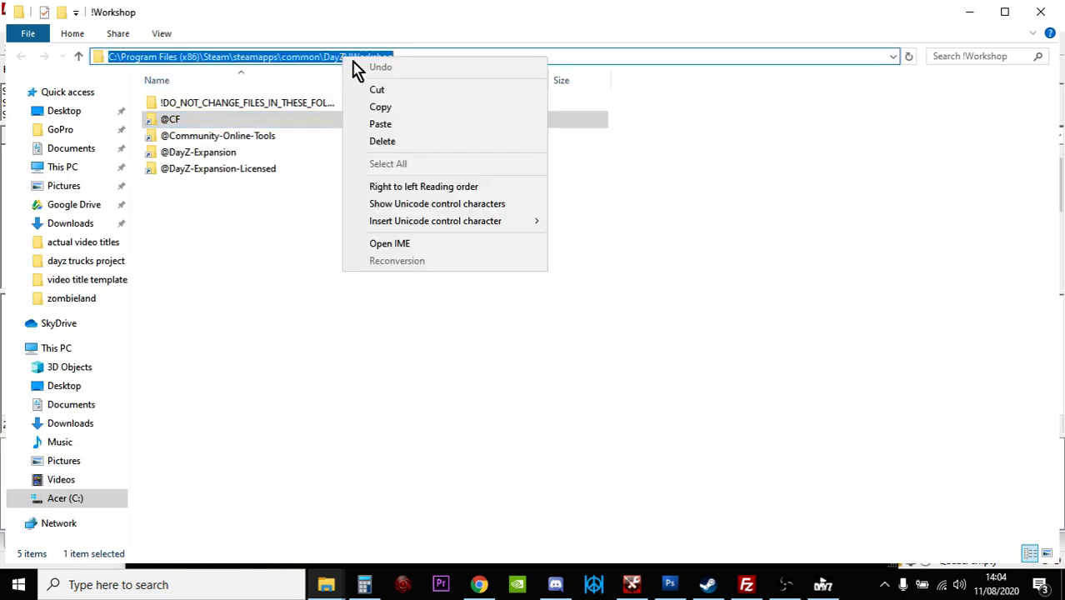
{"action": "left_click", "coordinate": [396, 107]}
{"action": "left_click", "coordinate": [748, 584]}
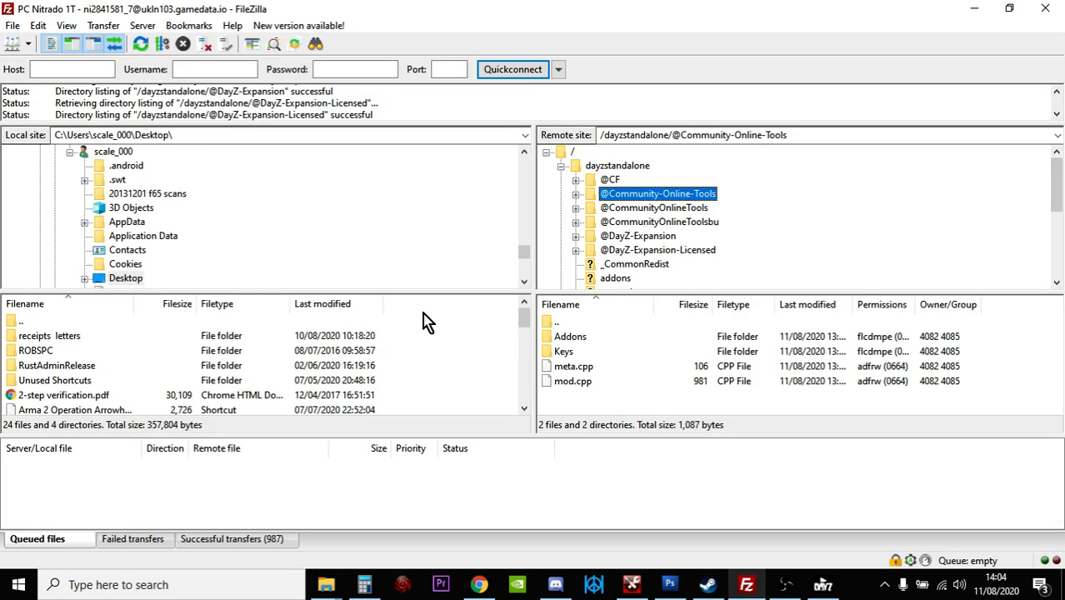
{"action": "left_click", "coordinate": [124, 135]}
{"action": "right_click", "coordinate": [123, 134]}
{"action": "left_click", "coordinate": [185, 202]}
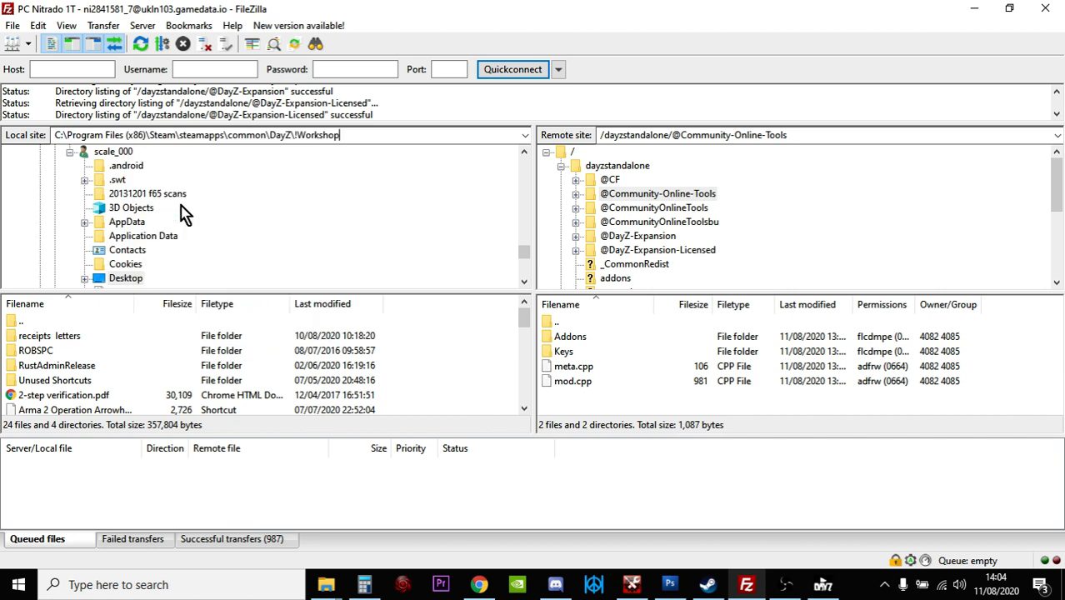
{"action": "key", "text": "Return"}
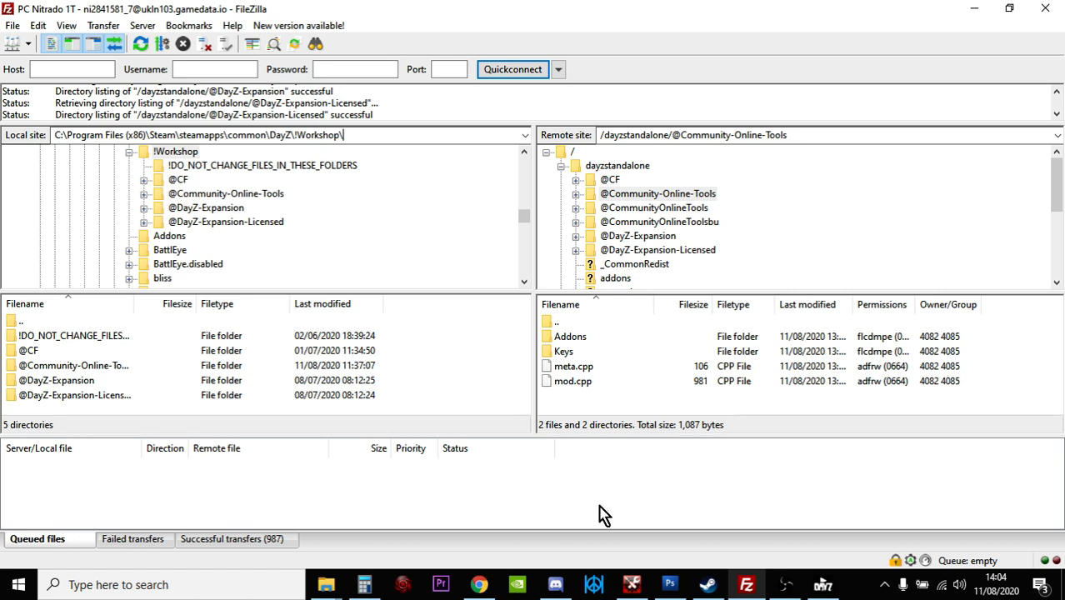
Switch to Chrome and check the stop and restart controls on the Nitrado server dashboard
{"action": "left_click", "coordinate": [479, 585]}
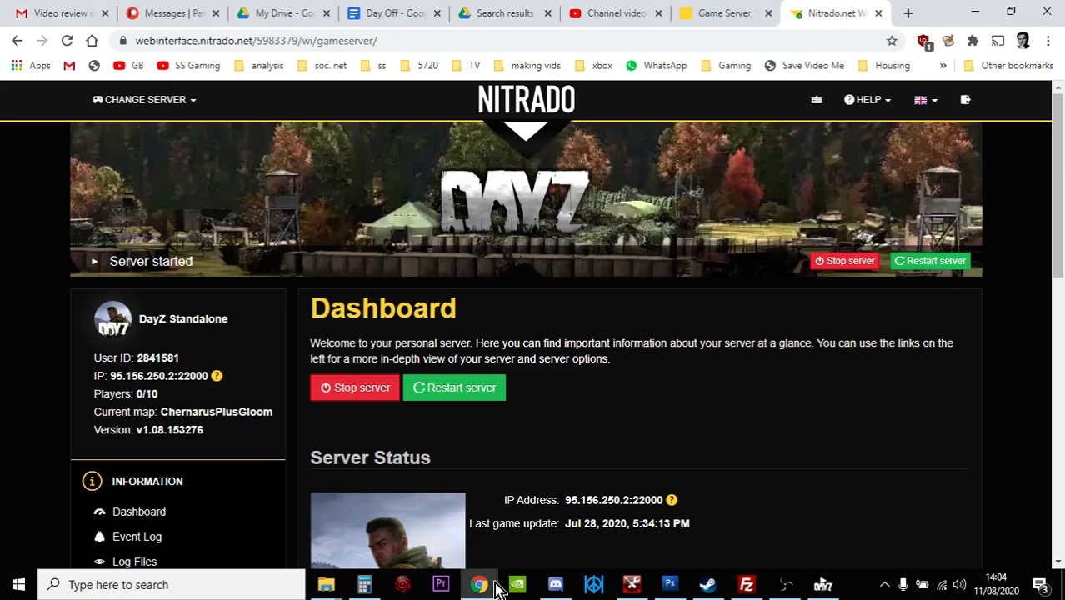
{"action": "scroll", "coordinate": [367, 275], "scroll_direction": "down", "scroll_amount": 1}
{"action": "scroll", "coordinate": [366, 275], "scroll_direction": "up", "scroll_amount": 1}
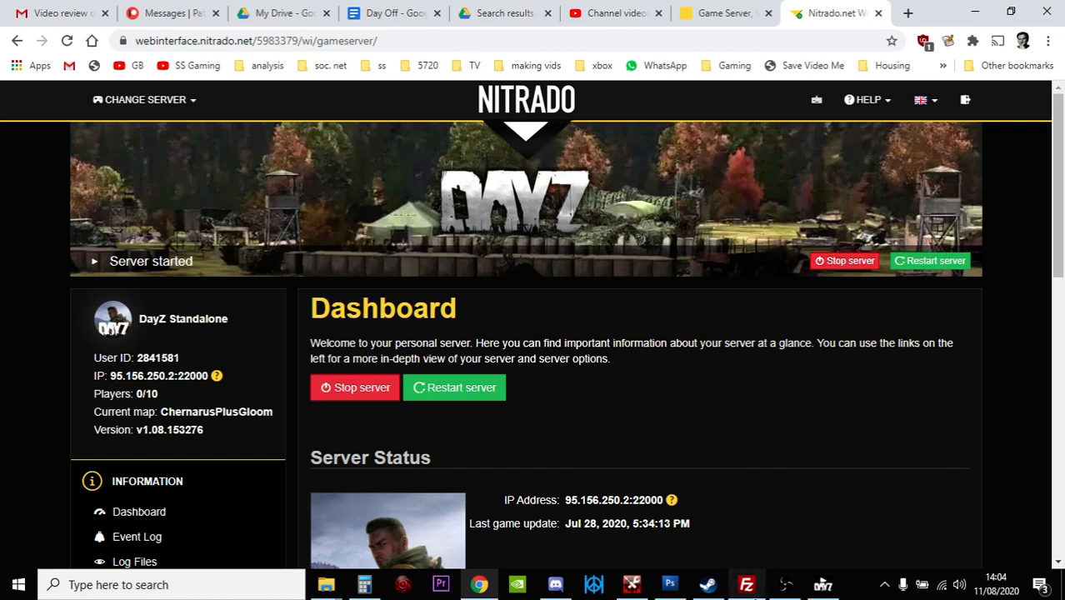
{"action": "left_click", "coordinate": [747, 584]}
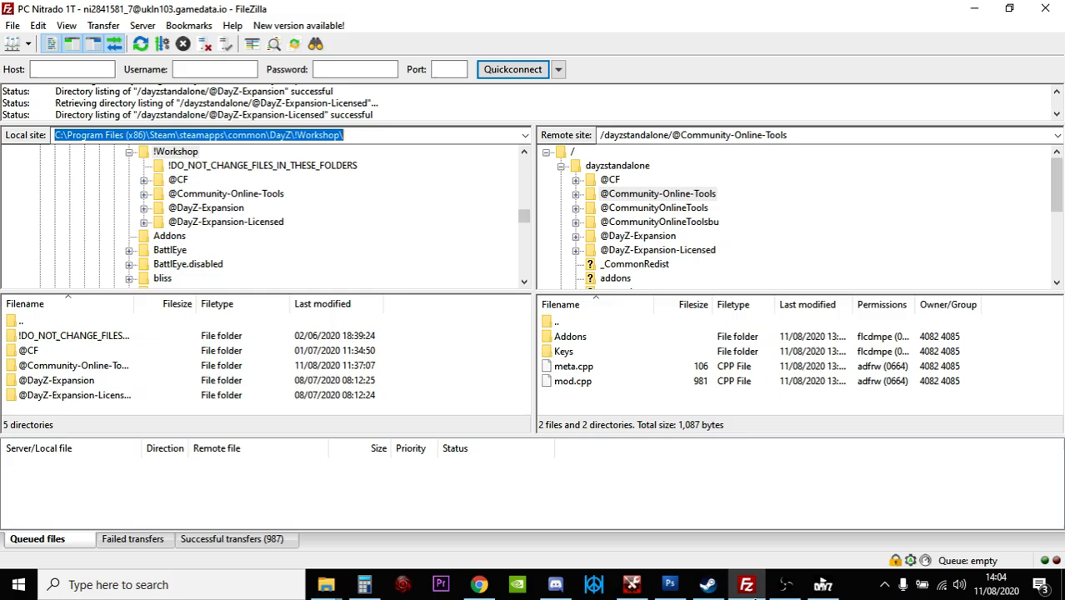
{"action": "right_click", "coordinate": [239, 196]}
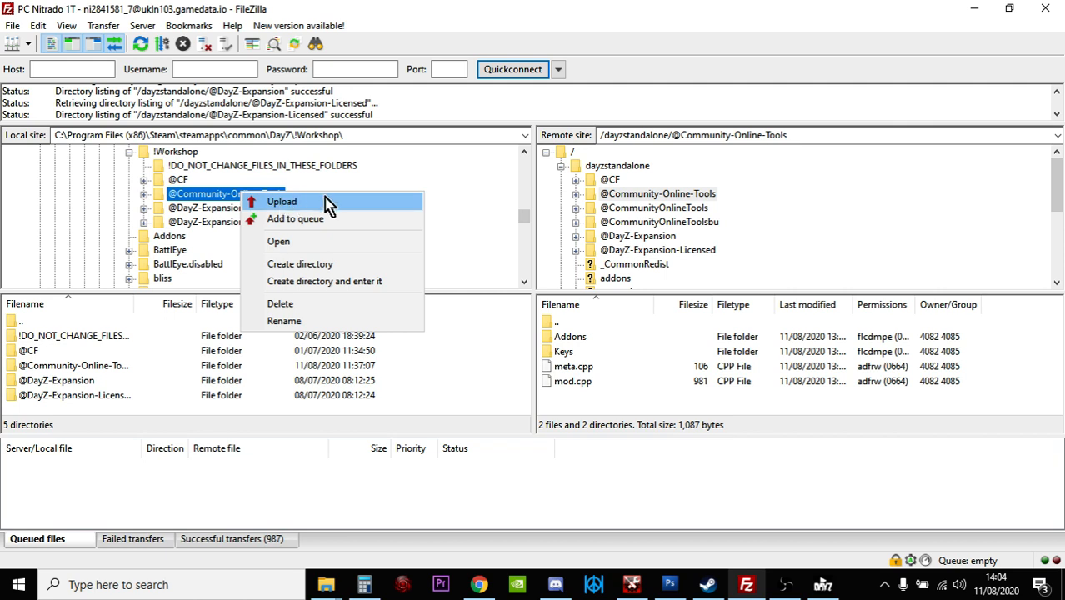
{"action": "left_click", "coordinate": [598, 171]}
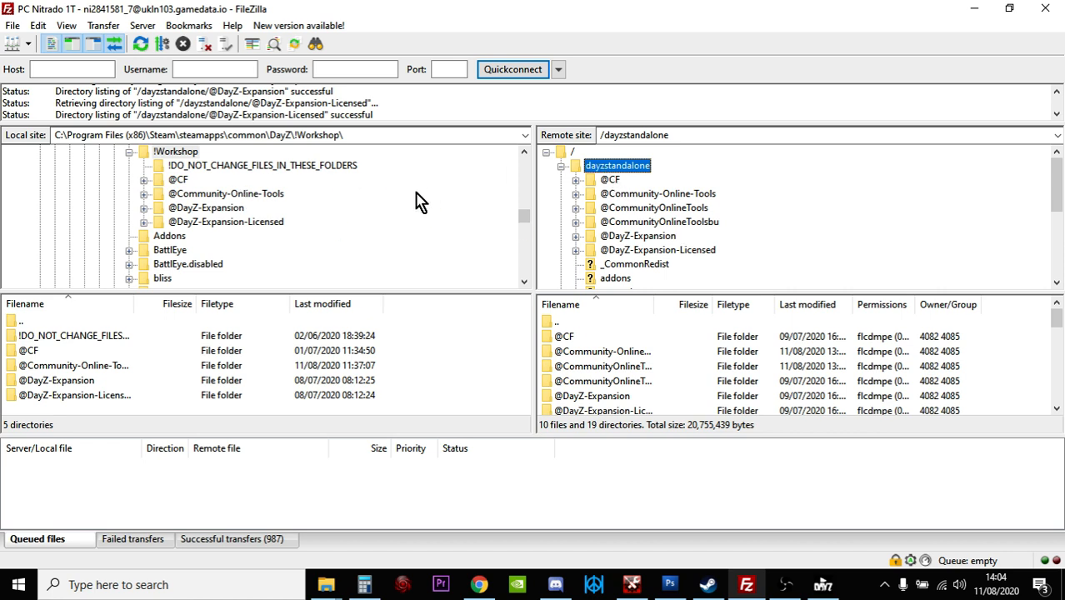
{"action": "left_click", "coordinate": [243, 195]}
{"action": "right_click", "coordinate": [243, 196]}
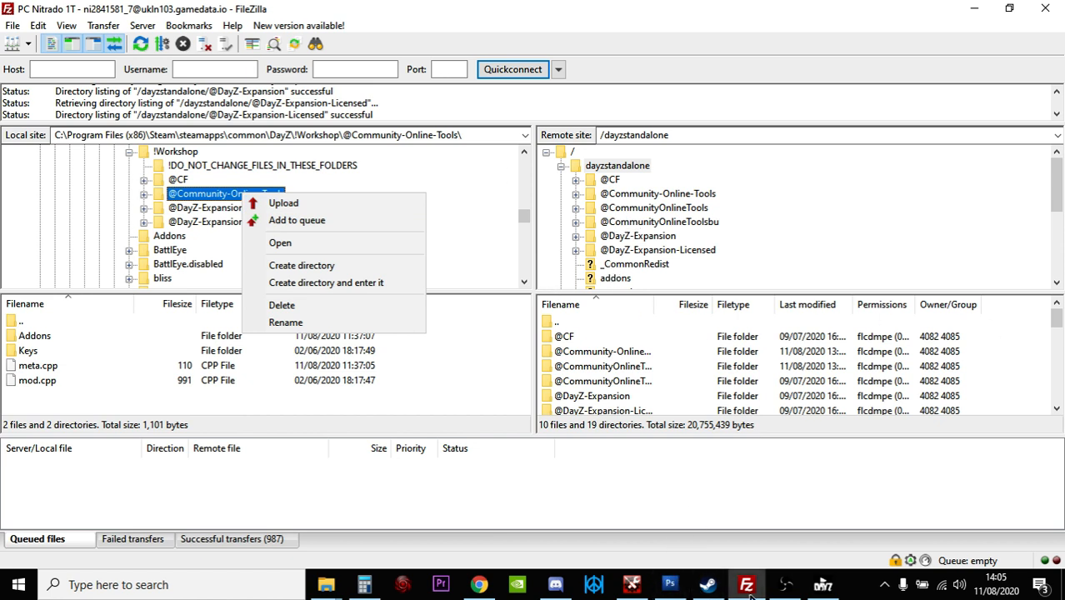
{"action": "left_click", "coordinate": [478, 586]}
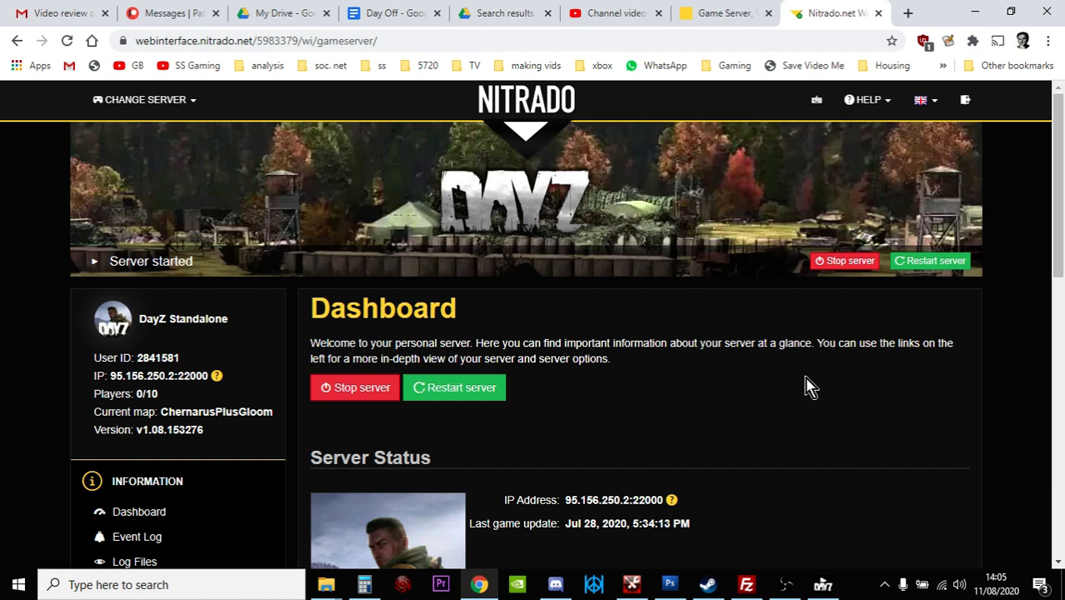
{"action": "left_click", "coordinate": [747, 584]}
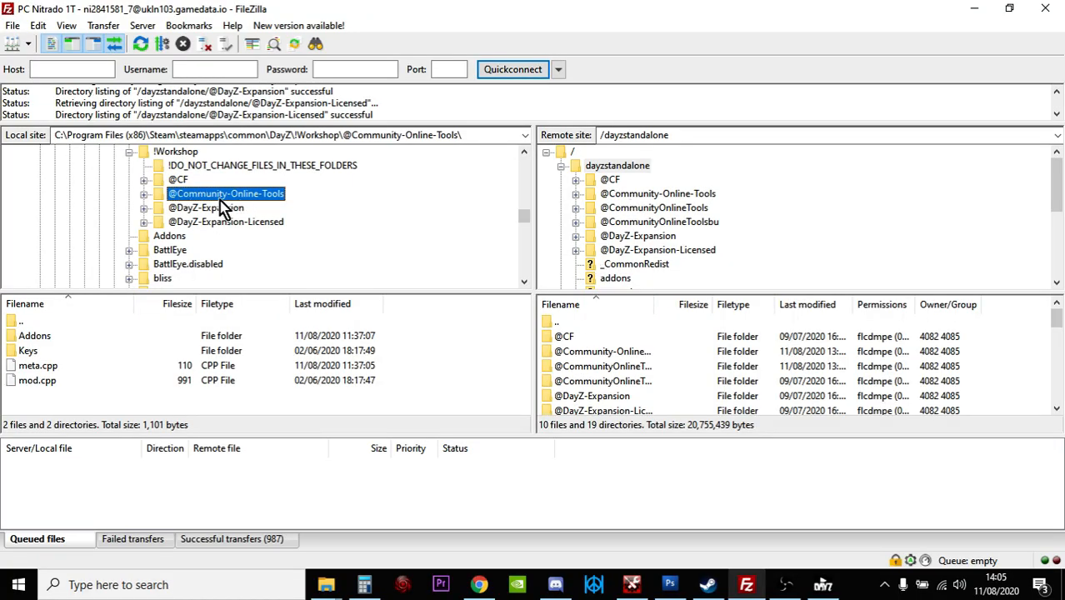
{"action": "left_click", "coordinate": [637, 196]}
{"action": "right_click", "coordinate": [637, 196]}
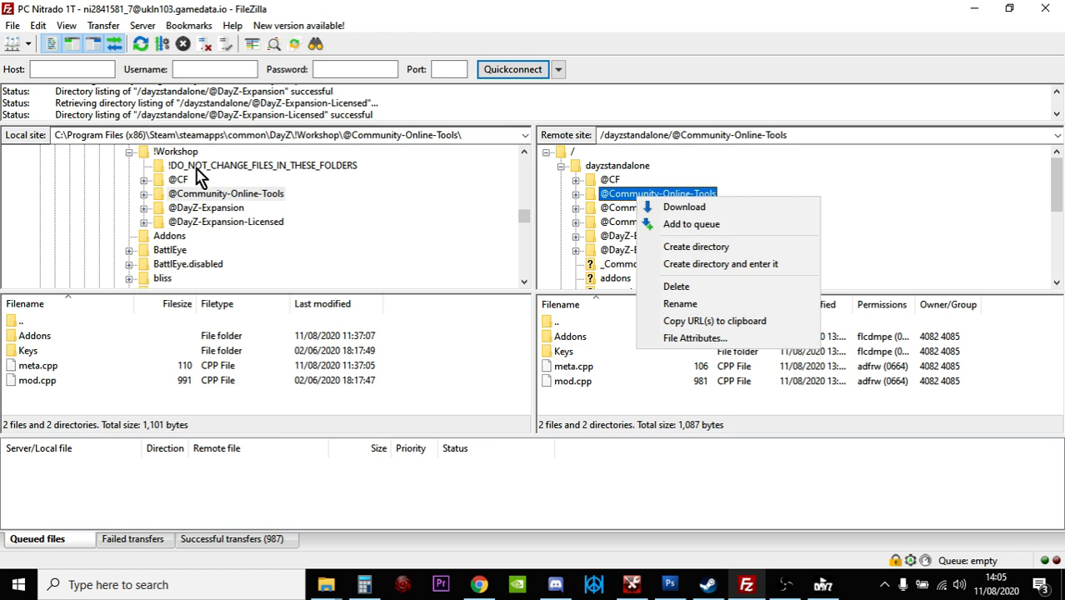
{"action": "left_click", "coordinate": [817, 202]}
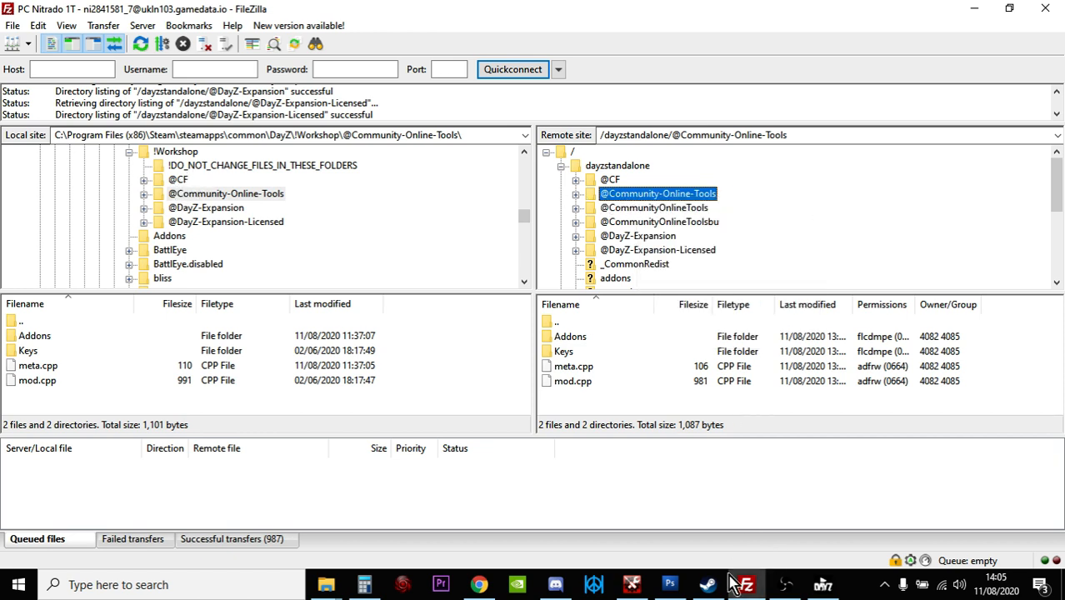
Switch to Chrome and open the Nitrado server settings to examine the Additional mods entry
{"action": "left_click", "coordinate": [478, 586]}
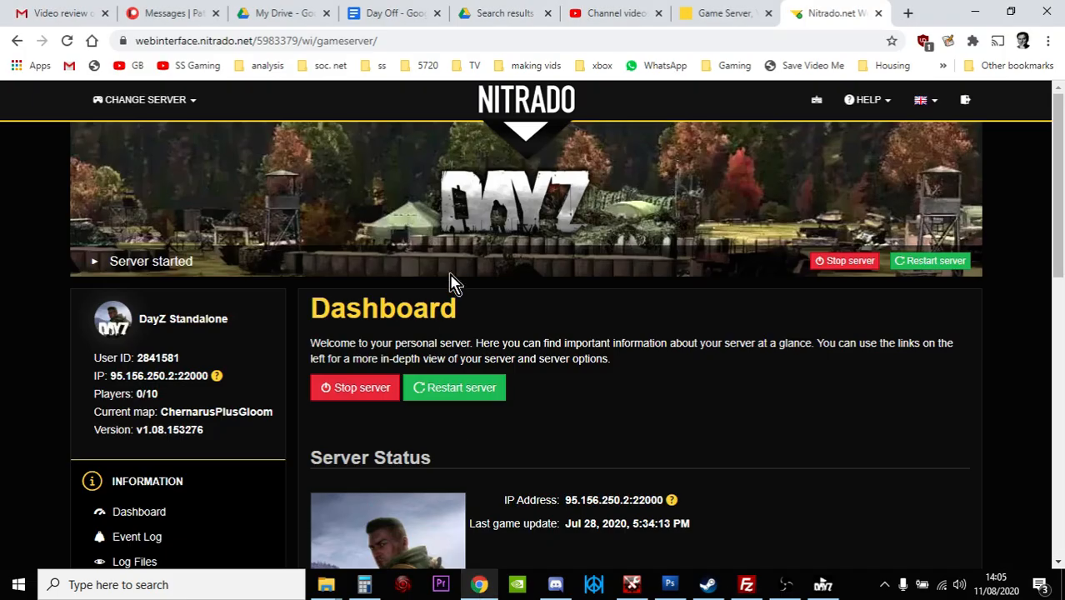
{"action": "scroll", "coordinate": [354, 371], "scroll_direction": "down", "scroll_amount": 2}
{"action": "scroll", "coordinate": [354, 371], "scroll_direction": "down", "scroll_amount": 1}
{"action": "left_click", "coordinate": [141, 404]}
{"action": "scroll", "coordinate": [593, 351], "scroll_direction": "down", "scroll_amount": 6}
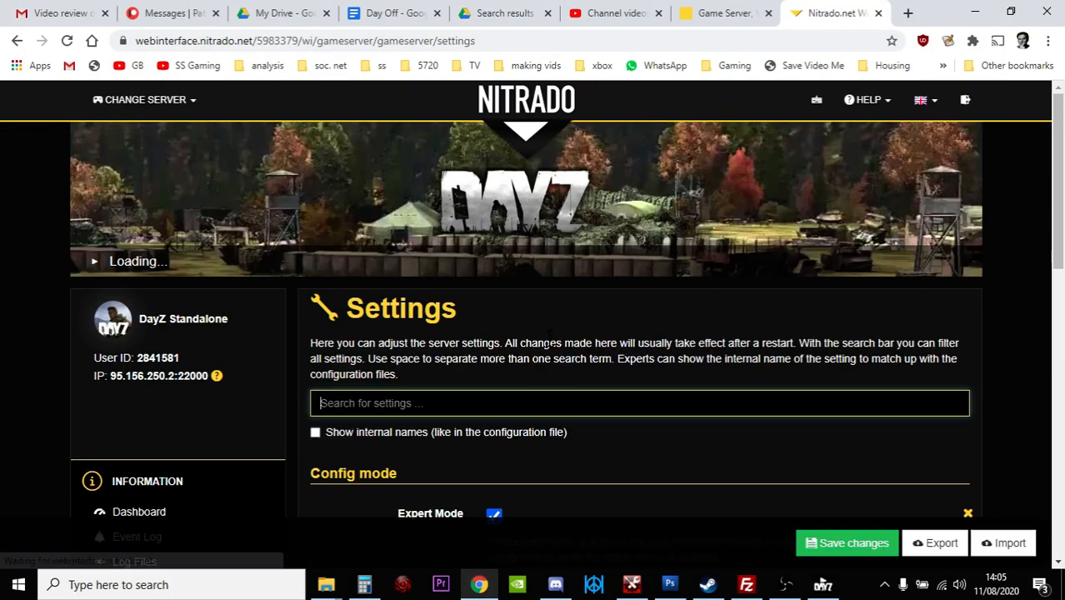
{"action": "scroll", "coordinate": [600, 342], "scroll_direction": "down", "scroll_amount": 5}
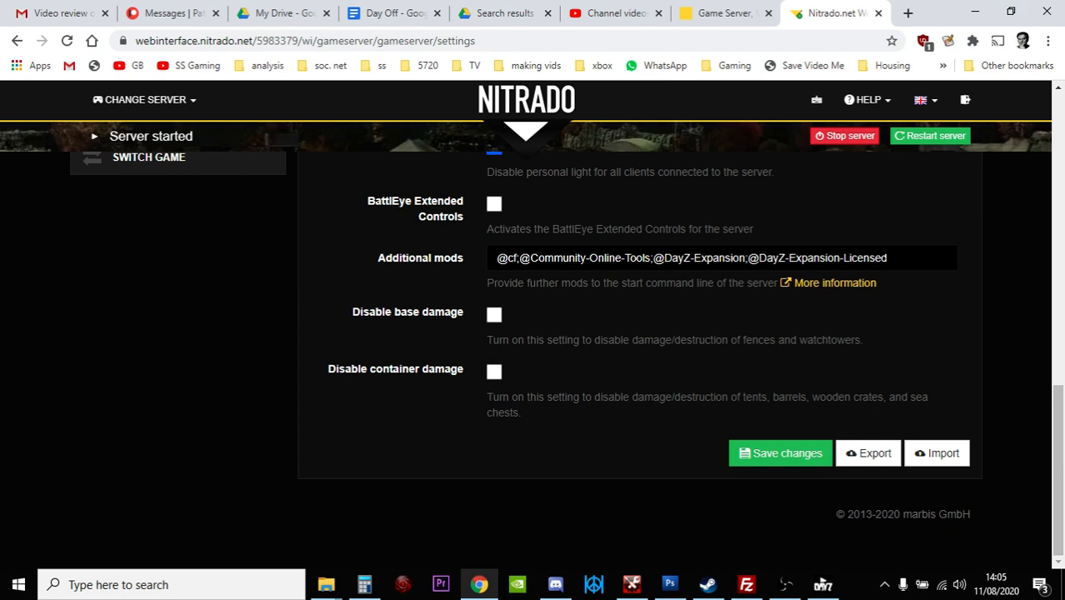
Switch to Steam and review the Community-Online-Tools change notes and description, including its server installation instructions
{"action": "left_click", "coordinate": [708, 584]}
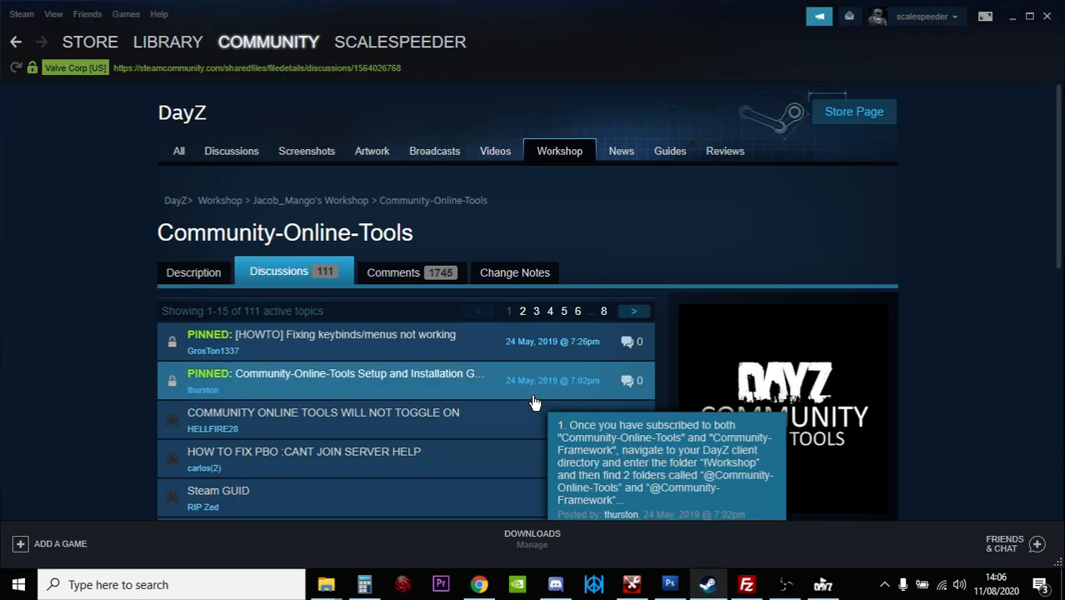
{"action": "left_click", "coordinate": [17, 43]}
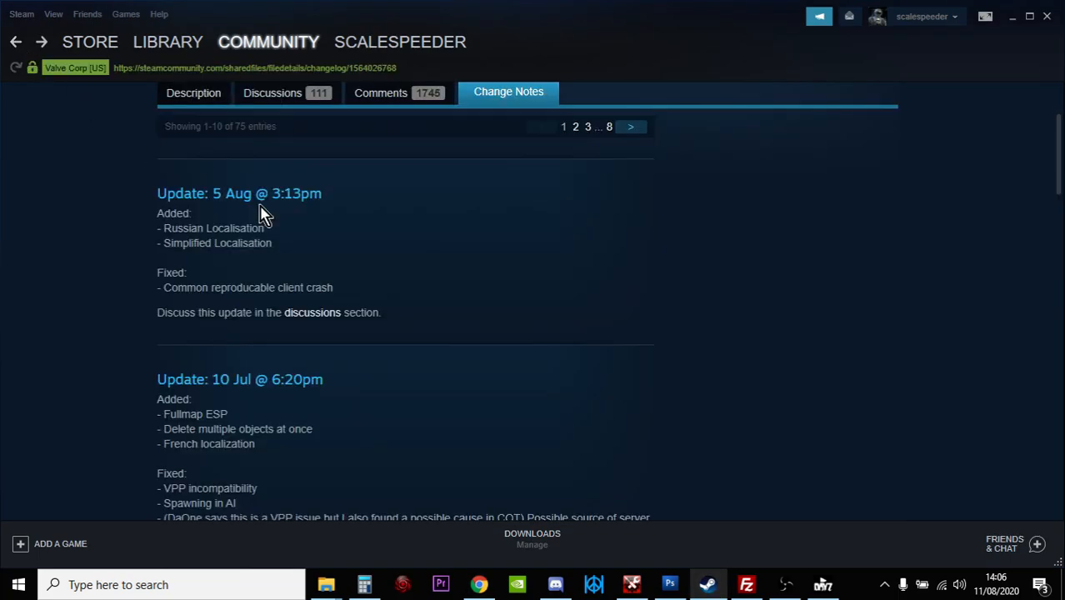
{"action": "scroll", "coordinate": [150, 150], "scroll_direction": "up", "scroll_amount": 2}
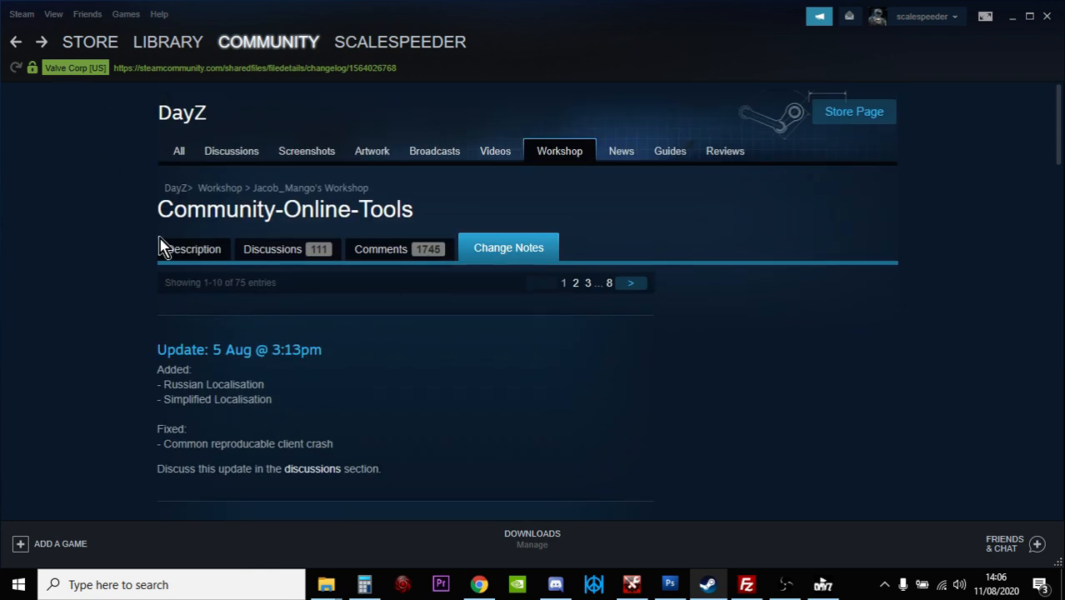
{"action": "left_click", "coordinate": [178, 263]}
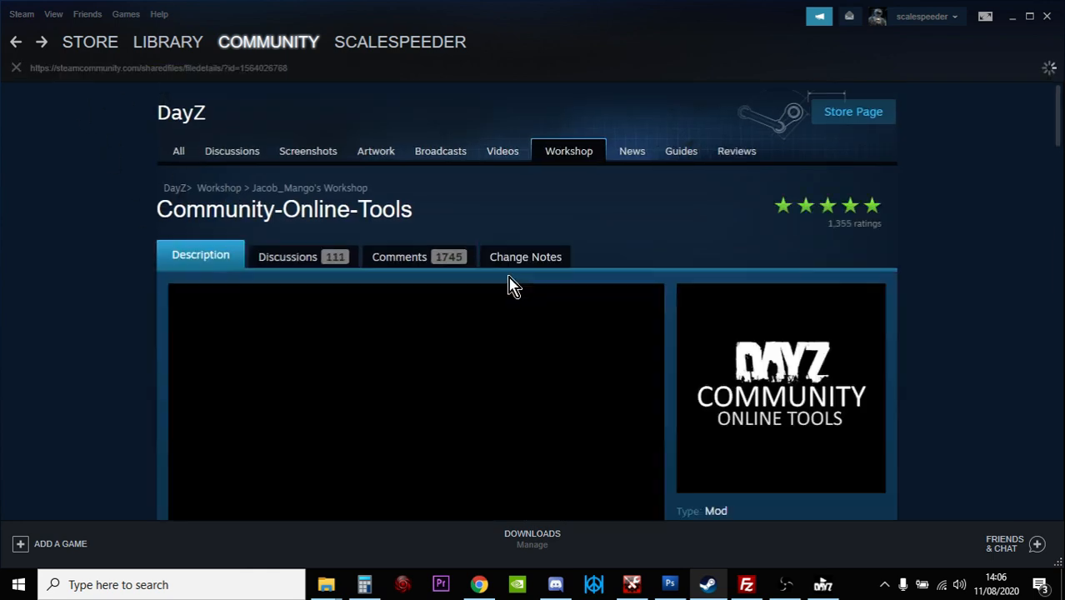
{"action": "scroll", "coordinate": [500, 296], "scroll_direction": "down", "scroll_amount": 2}
{"action": "scroll", "coordinate": [500, 305], "scroll_direction": "down", "scroll_amount": 6}
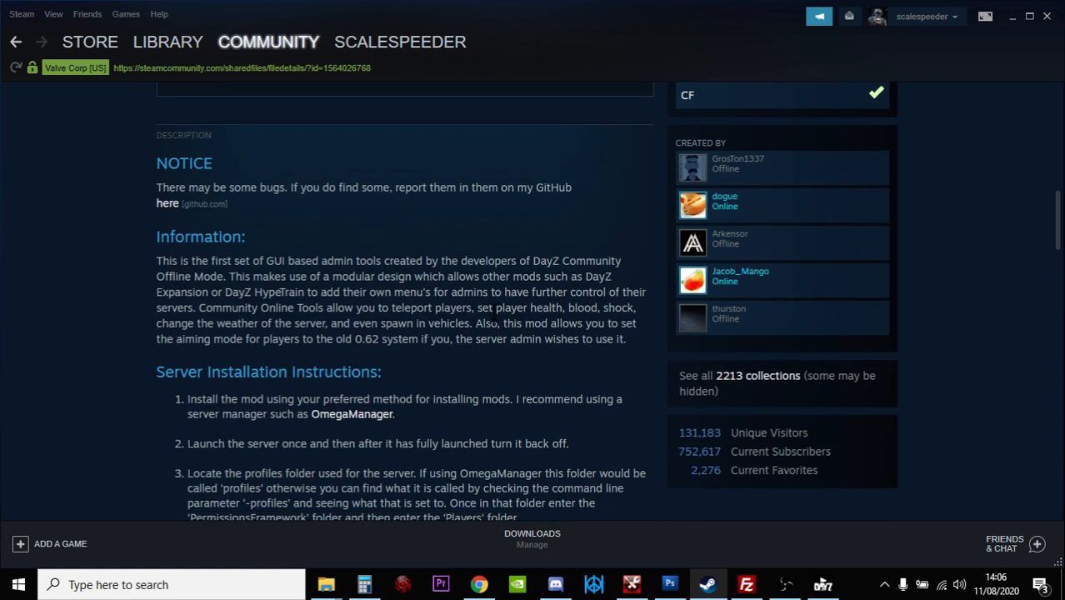
{"action": "scroll", "coordinate": [495, 320], "scroll_direction": "down", "scroll_amount": 1}
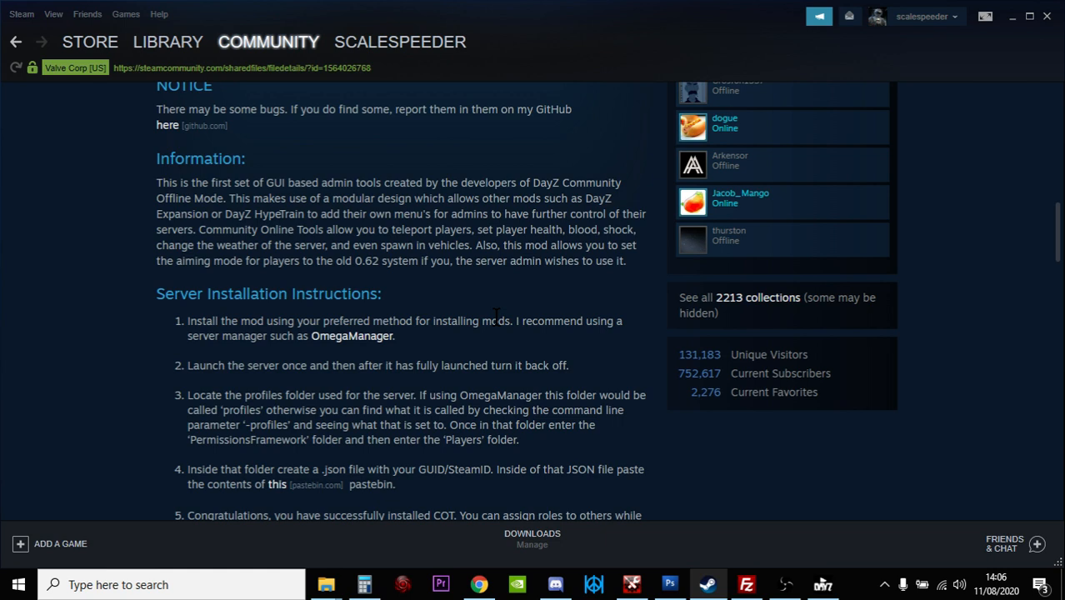
Compare the Community-Online-Tools folders in FileZilla with the Additional mods setting on the Nitrado page in Chrome
{"action": "left_click", "coordinate": [748, 584]}
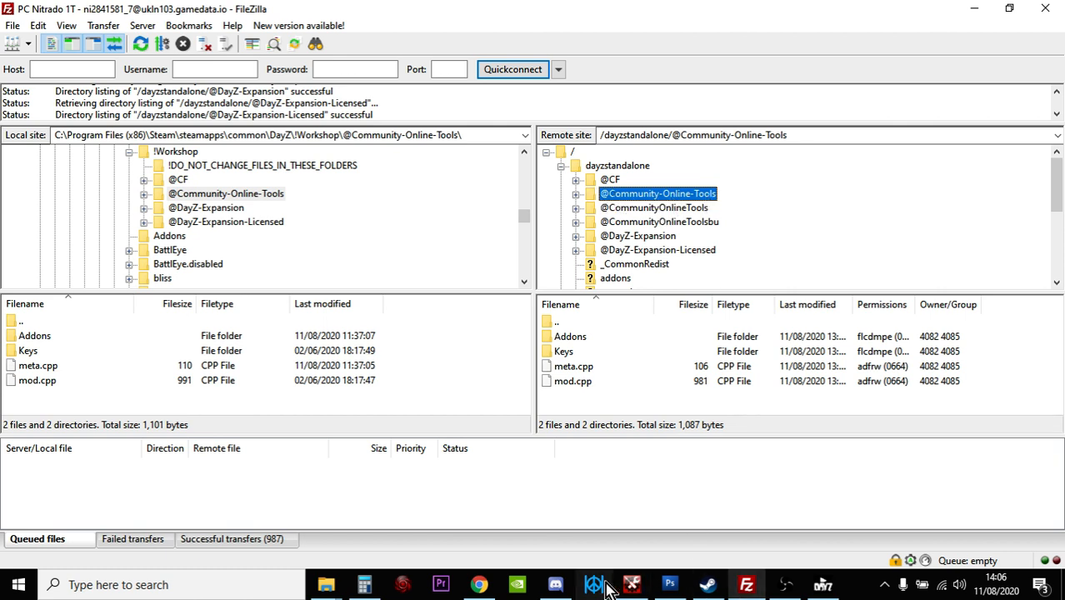
{"action": "left_click", "coordinate": [479, 583]}
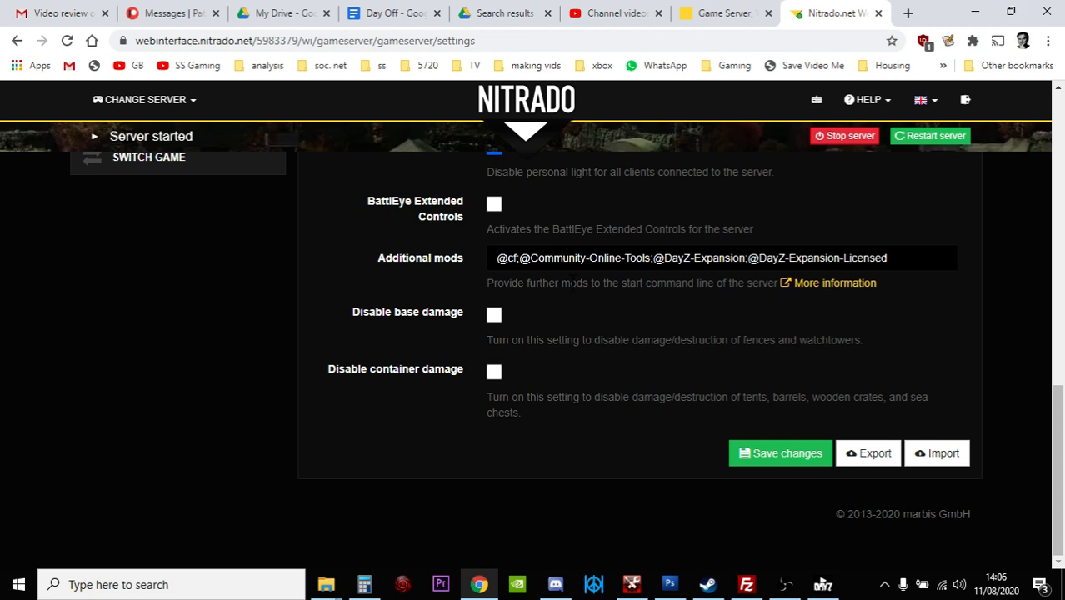
{"action": "scroll", "coordinate": [573, 291], "scroll_direction": "up", "scroll_amount": 3}
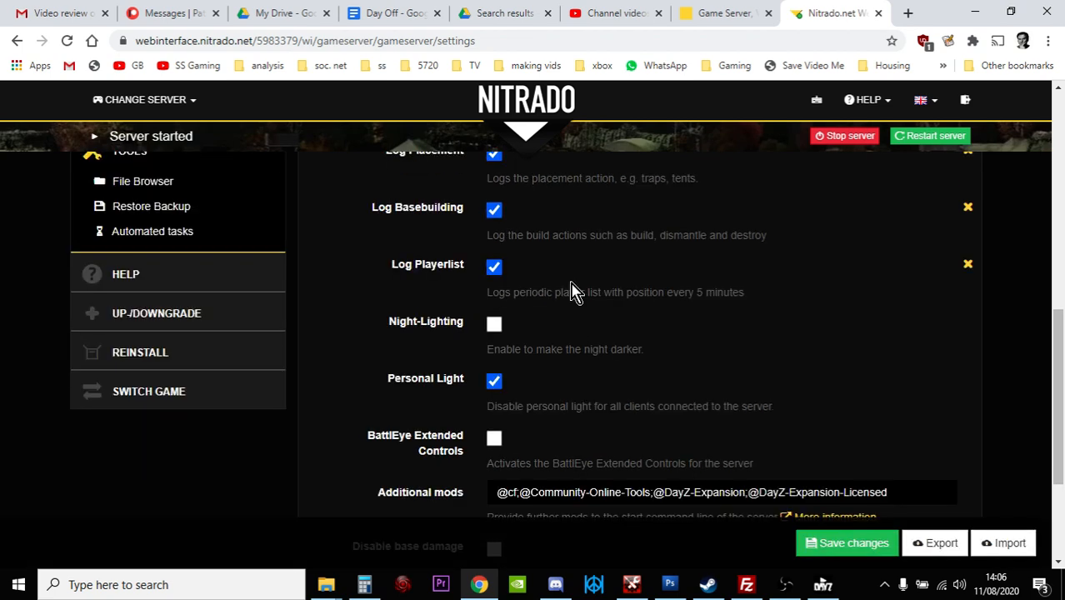
{"action": "scroll", "coordinate": [573, 291], "scroll_direction": "down", "scroll_amount": 2}
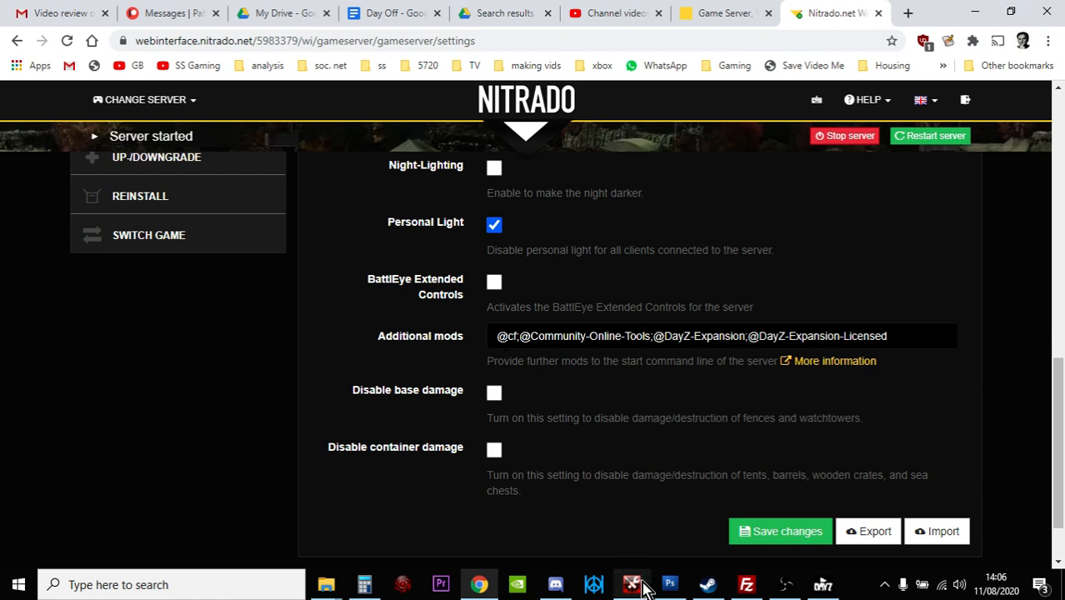
Switch to Steam and return to the subscribed Workshop items to examine each DayZ mod's last update date
{"action": "left_click", "coordinate": [709, 588]}
{"action": "scroll", "coordinate": [642, 440], "scroll_direction": "up", "scroll_amount": 10}
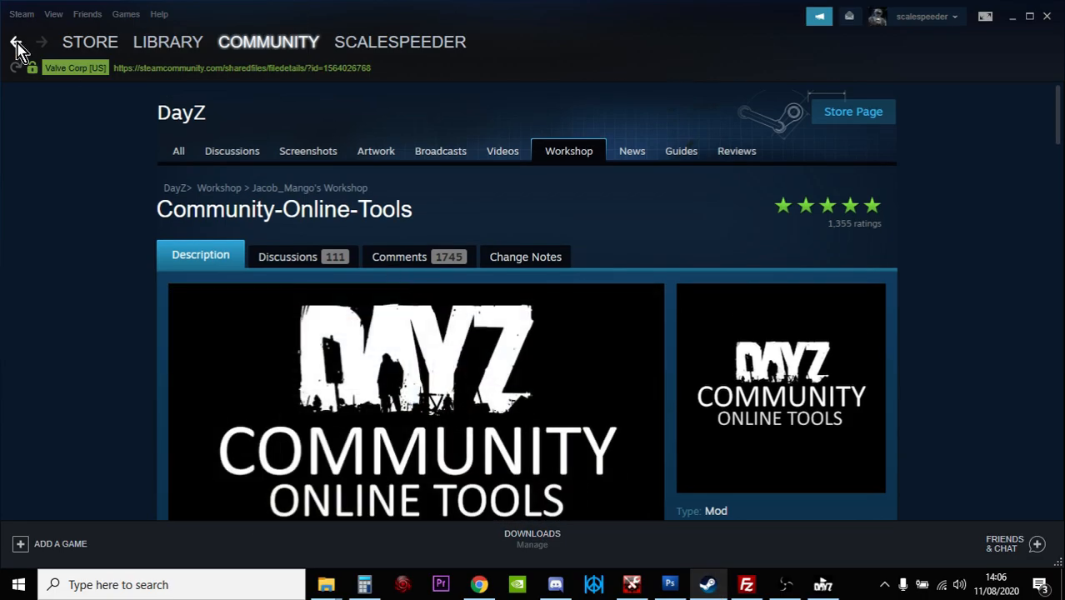
{"action": "left_click", "coordinate": [17, 46]}
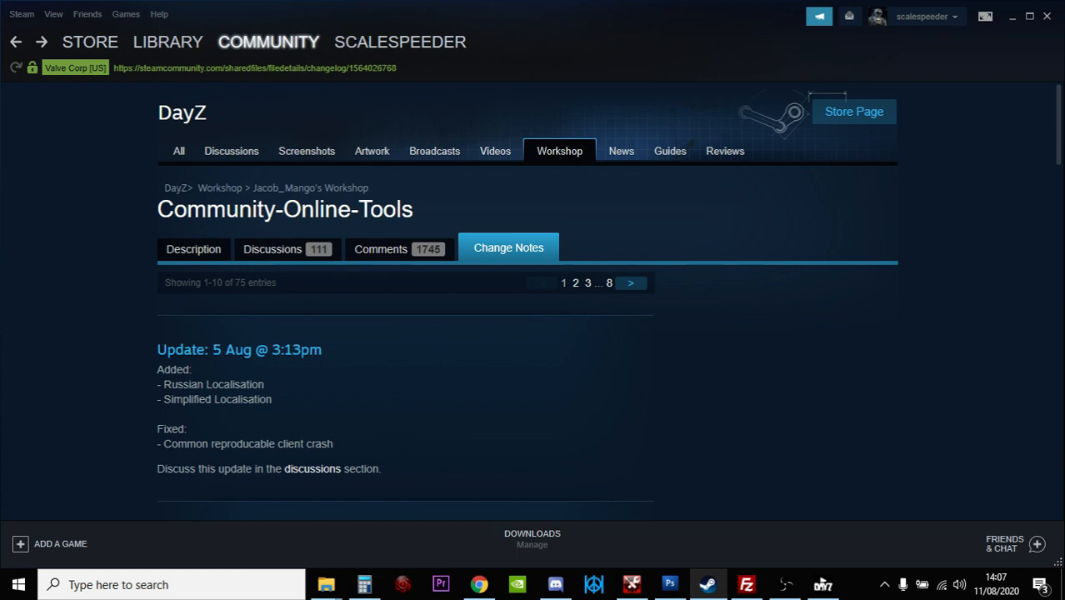
{"action": "left_click", "coordinate": [13, 45]}
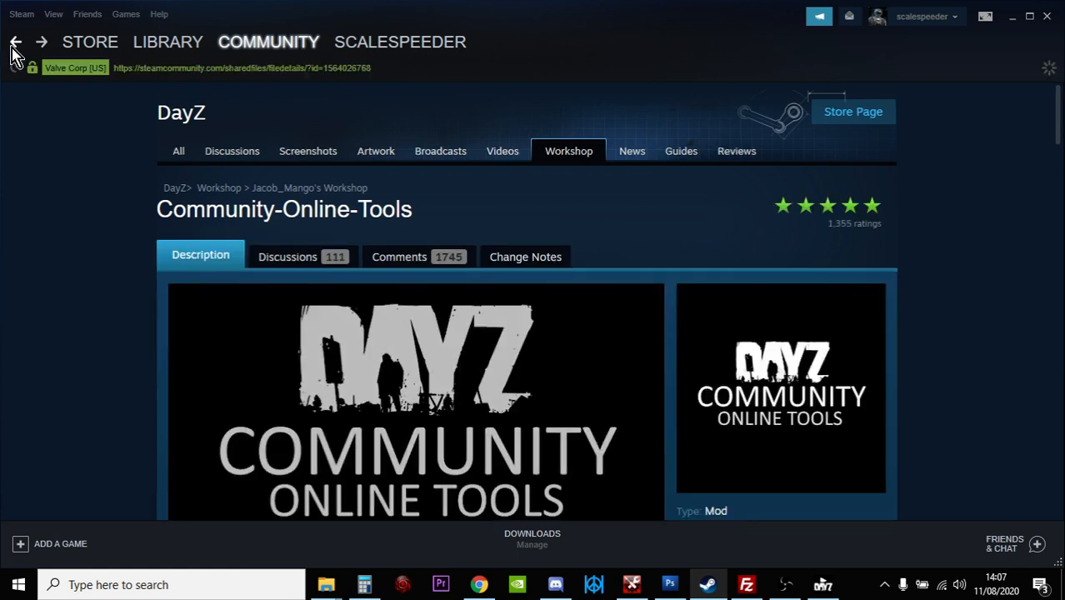
{"action": "left_click", "coordinate": [13, 46]}
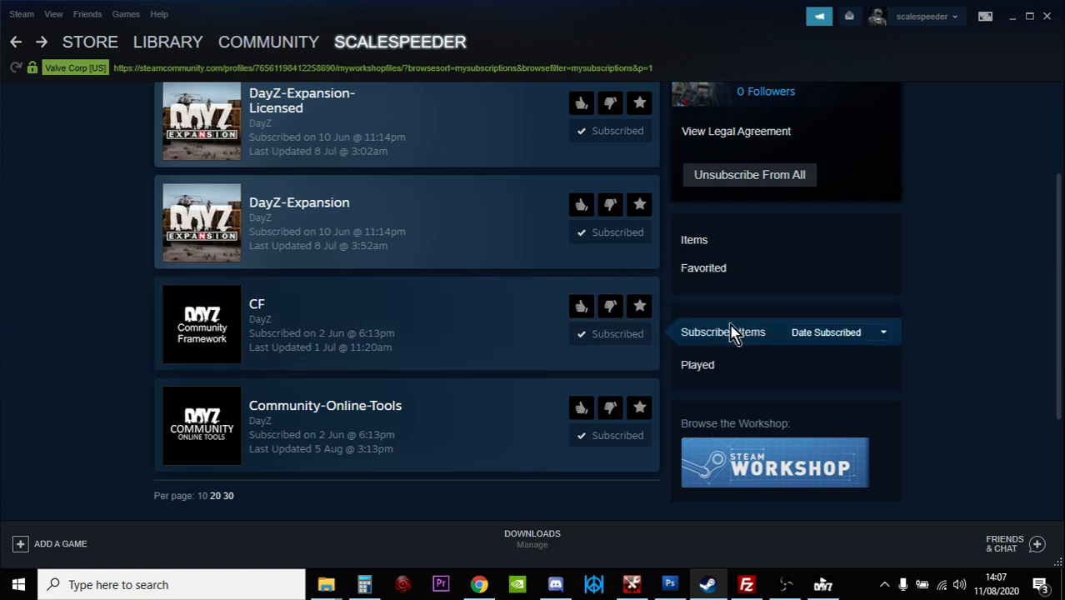
{"action": "scroll", "coordinate": [892, 327], "scroll_direction": "up", "scroll_amount": 2}
{"action": "scroll", "coordinate": [897, 321], "scroll_direction": "down", "scroll_amount": 1}
{"action": "scroll", "coordinate": [898, 321], "scroll_direction": "down", "scroll_amount": 1}
{"action": "scroll", "coordinate": [899, 321], "scroll_direction": "up", "scroll_amount": 2}
{"action": "scroll", "coordinate": [898, 321], "scroll_direction": "down", "scroll_amount": 2}
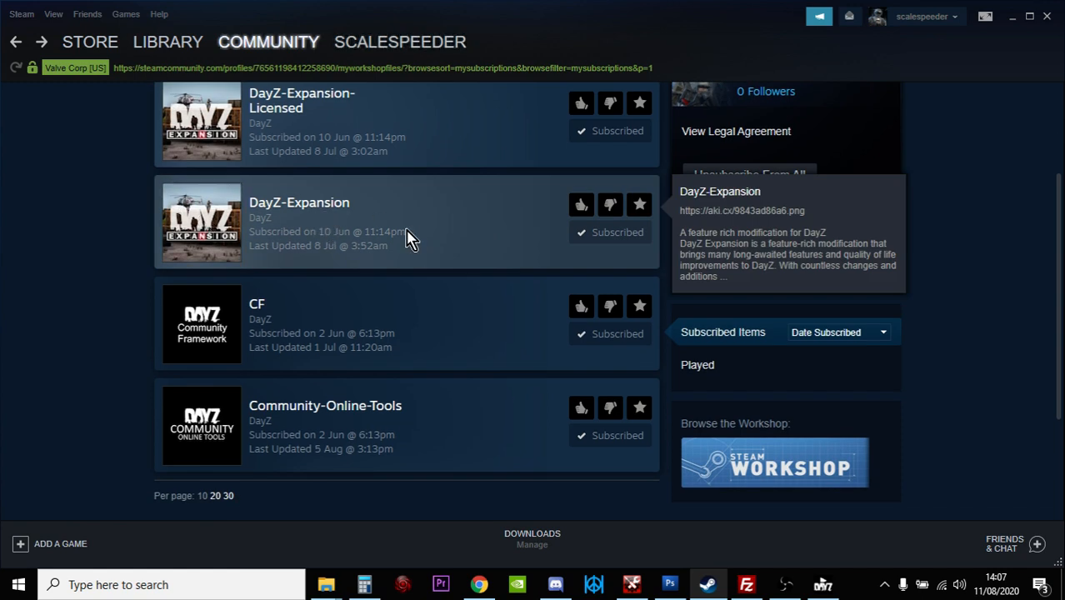
Open the DayZ-Expansion mod's change notes and read through its update history for required server setting or mission file changes
{"action": "left_click", "coordinate": [399, 228]}
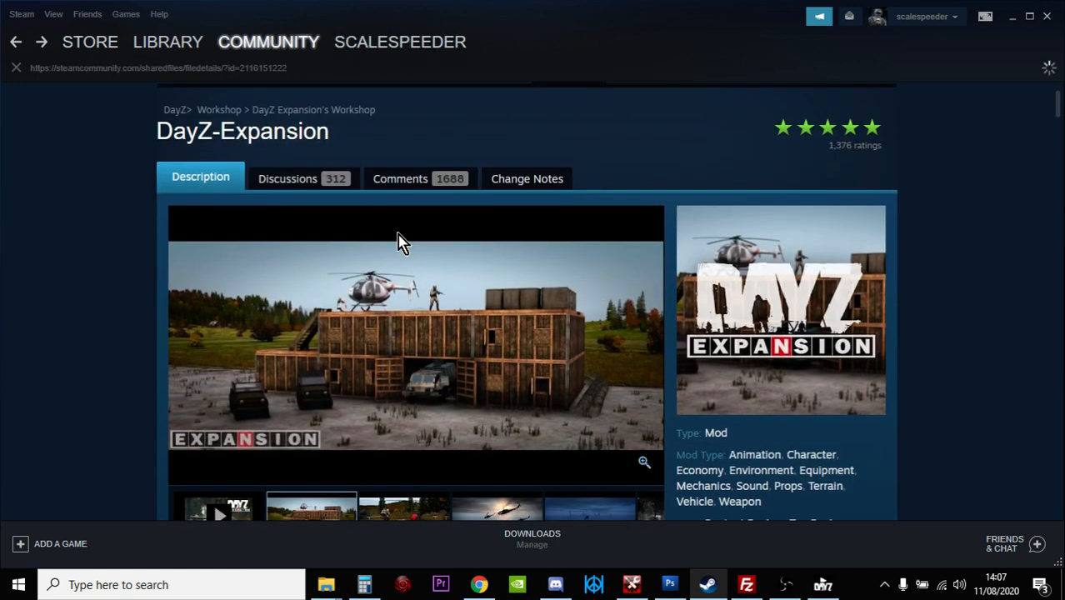
{"action": "left_click", "coordinate": [517, 186]}
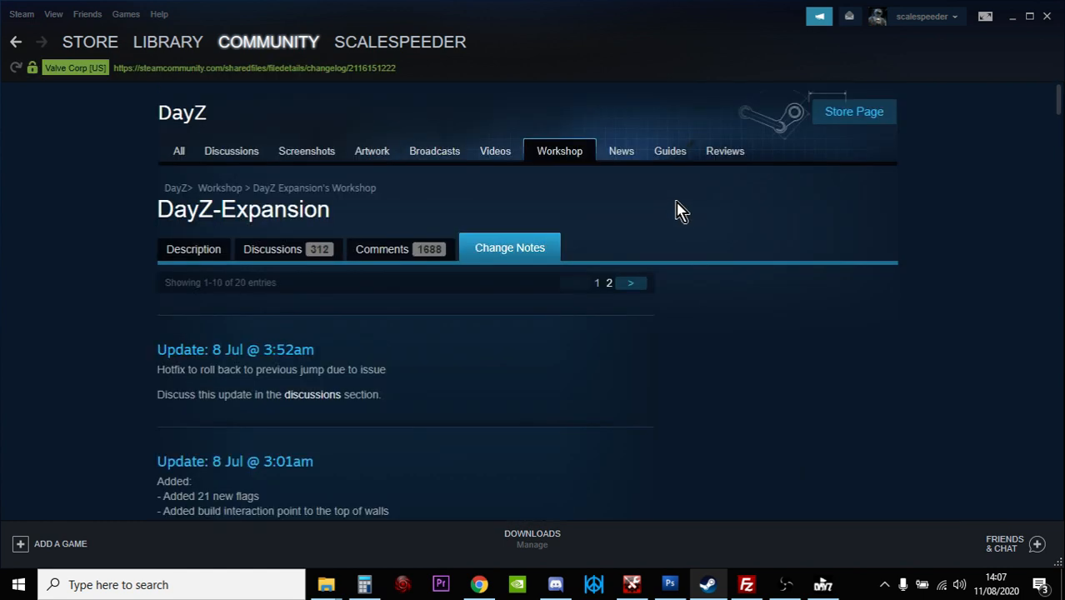
{"action": "scroll", "coordinate": [611, 240], "scroll_direction": "down", "scroll_amount": 6}
{"action": "scroll", "coordinate": [500, 276], "scroll_direction": "down", "scroll_amount": 4}
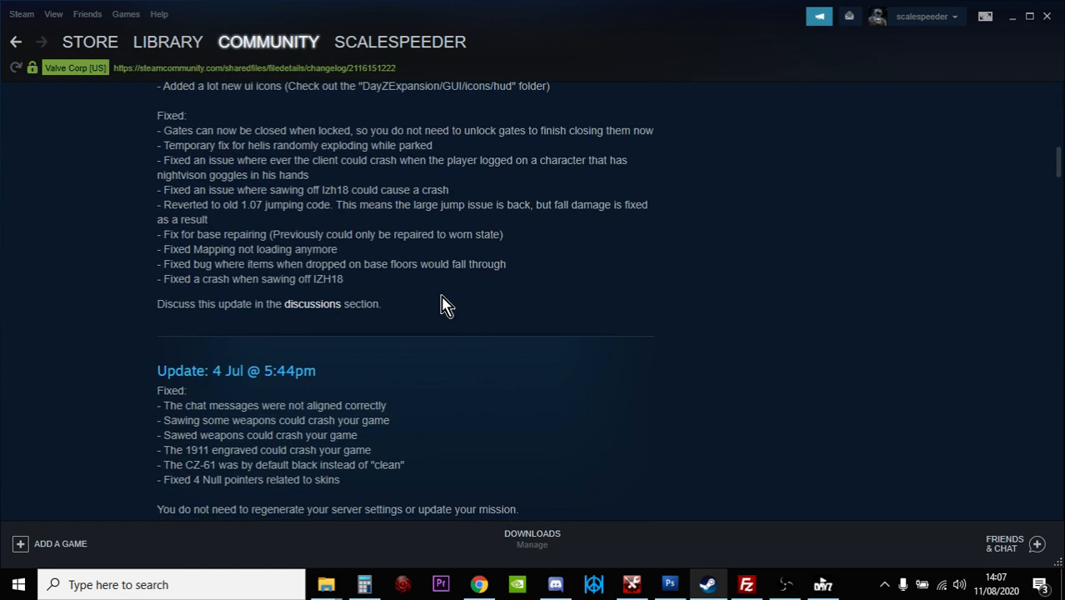
{"action": "scroll", "coordinate": [340, 300], "scroll_direction": "down", "scroll_amount": 3}
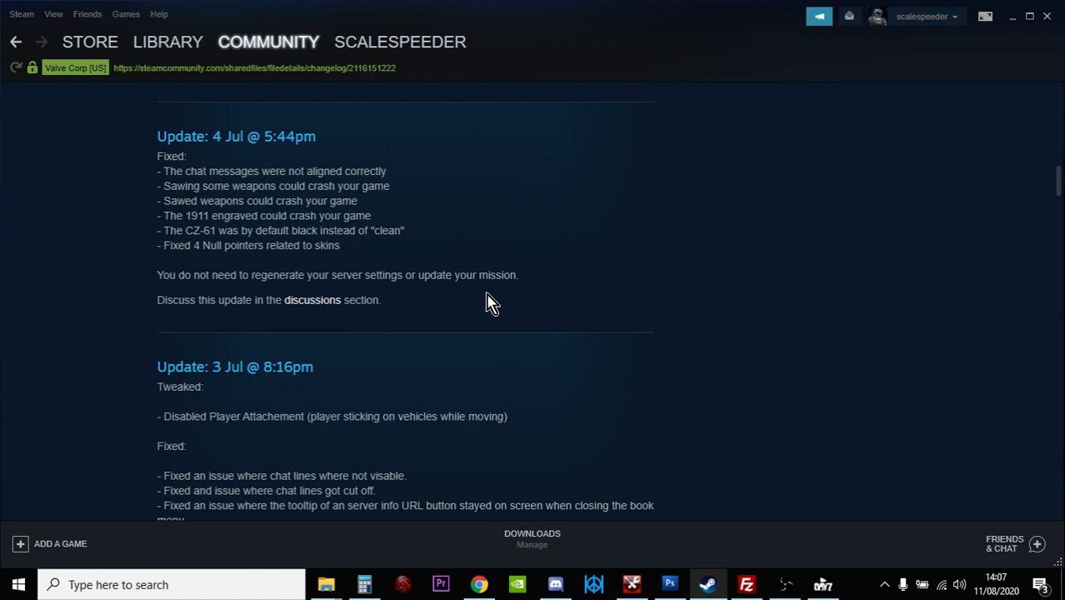
{"action": "scroll", "coordinate": [508, 300], "scroll_direction": "down", "scroll_amount": 3}
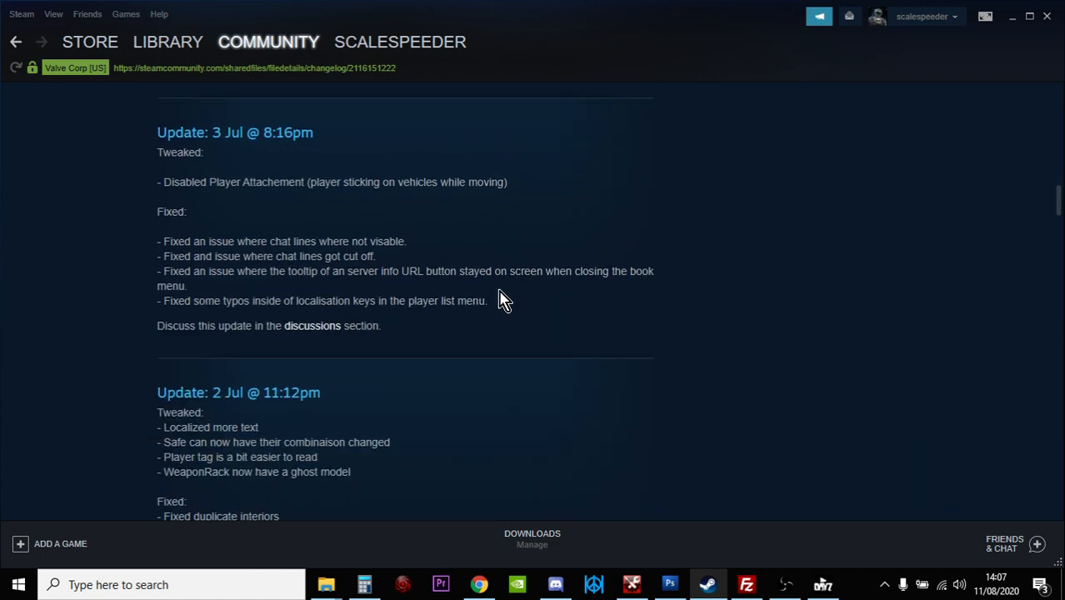
{"action": "scroll", "coordinate": [214, 332], "scroll_direction": "down", "scroll_amount": 3}
{"action": "scroll", "coordinate": [217, 333], "scroll_direction": "down", "scroll_amount": 3}
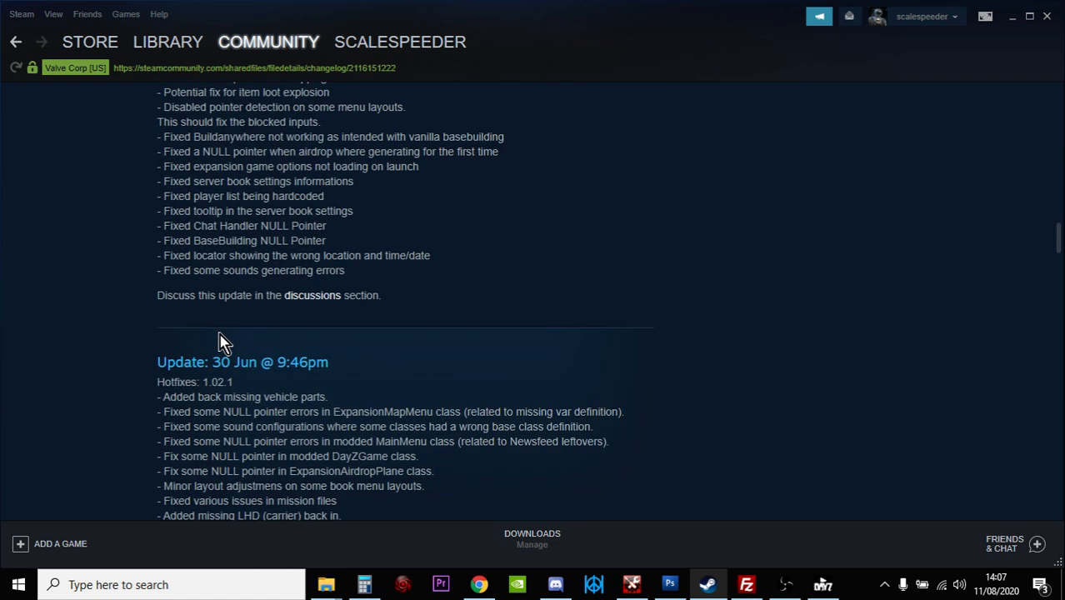
{"action": "scroll", "coordinate": [260, 323], "scroll_direction": "down", "scroll_amount": 3}
{"action": "scroll", "coordinate": [215, 333], "scroll_direction": "down", "scroll_amount": 10}
{"action": "scroll", "coordinate": [264, 381], "scroll_direction": "down", "scroll_amount": 9}
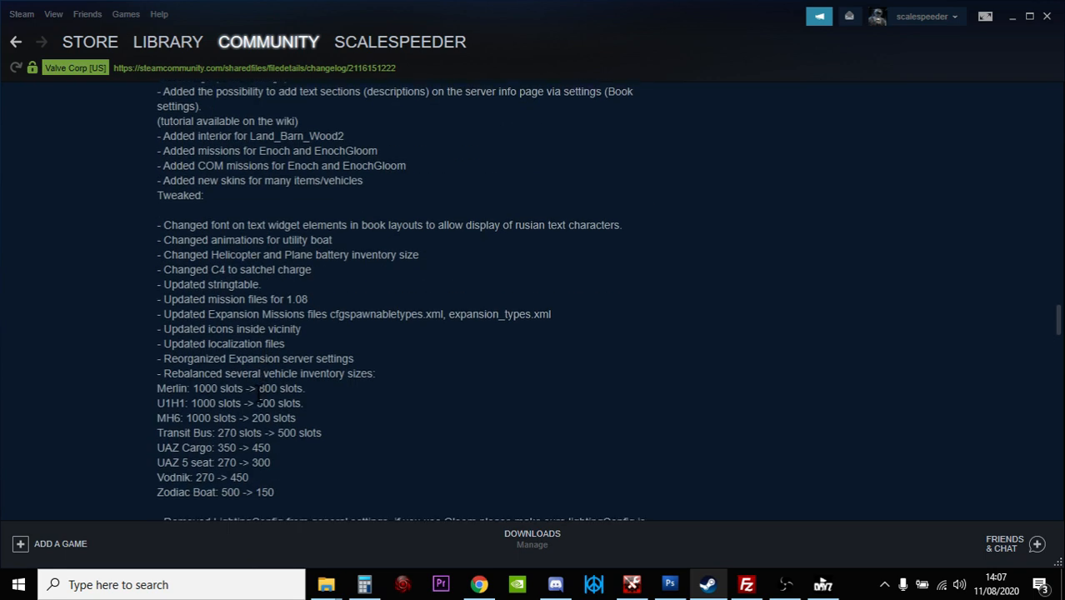
{"action": "scroll", "coordinate": [254, 397], "scroll_direction": "down", "scroll_amount": 10}
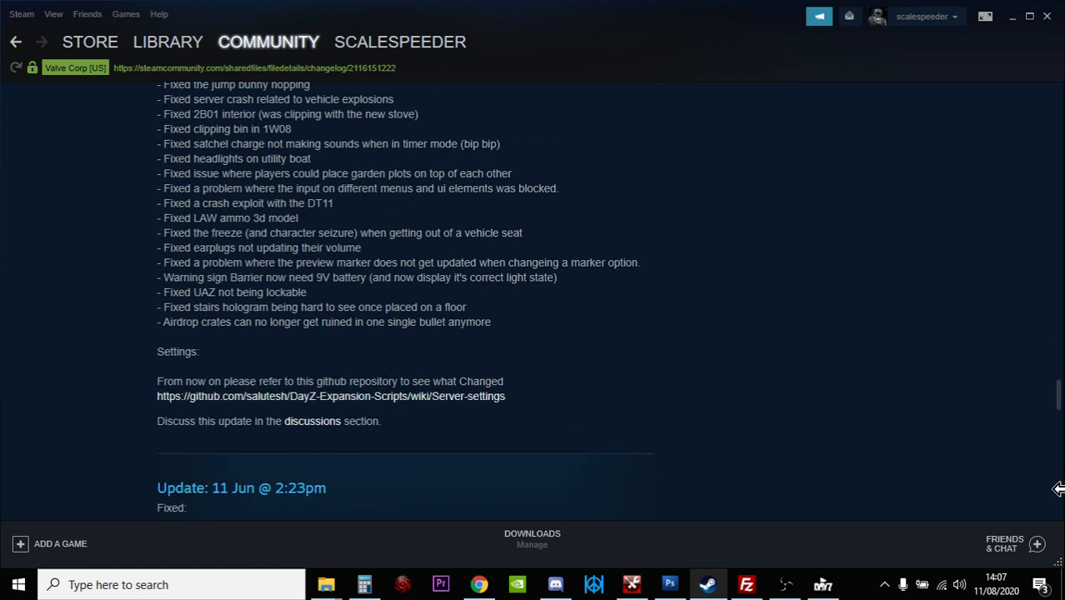
{"action": "left_click_drag", "start_coordinate": [1061, 416], "coordinate": [1058, 96]}
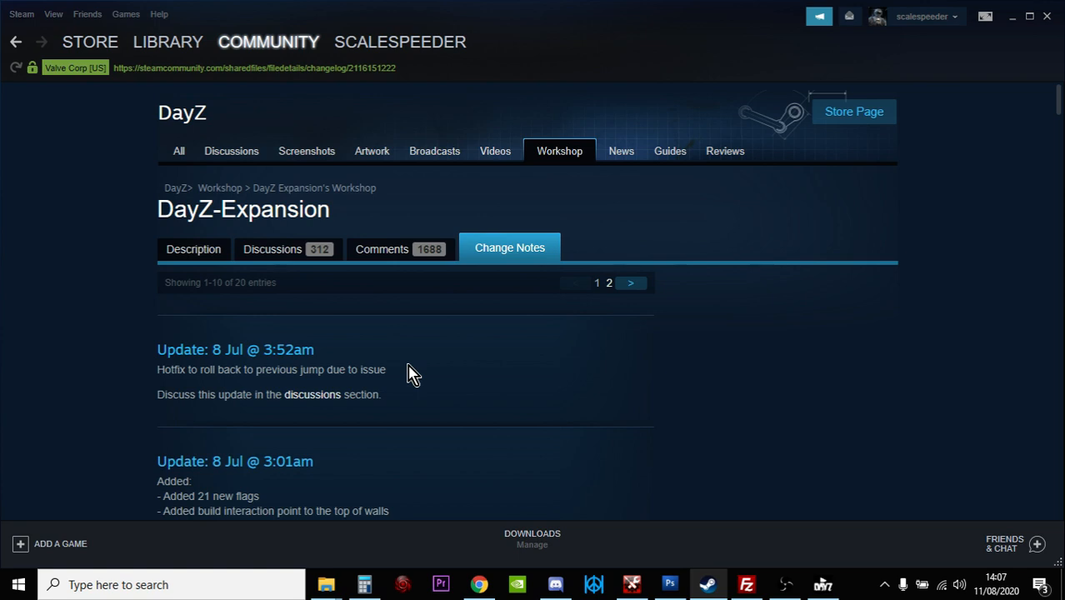
Look through the DayZ-Expansion discussion topics, and switch to the DayZ launcher's mod list
{"action": "left_click", "coordinate": [288, 249]}
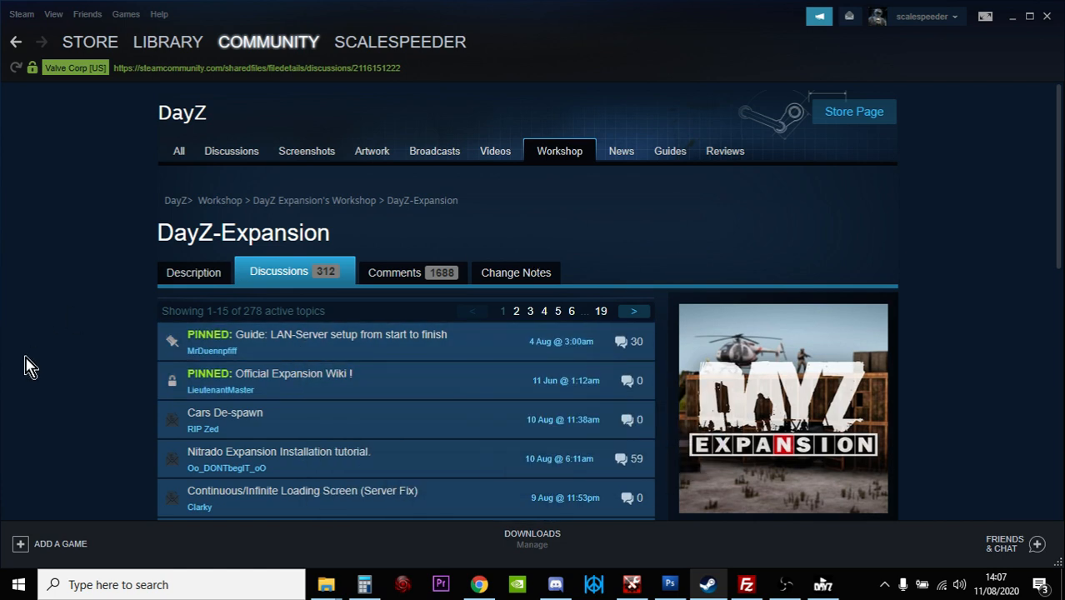
{"action": "scroll", "coordinate": [25, 366], "scroll_direction": "down", "scroll_amount": 1}
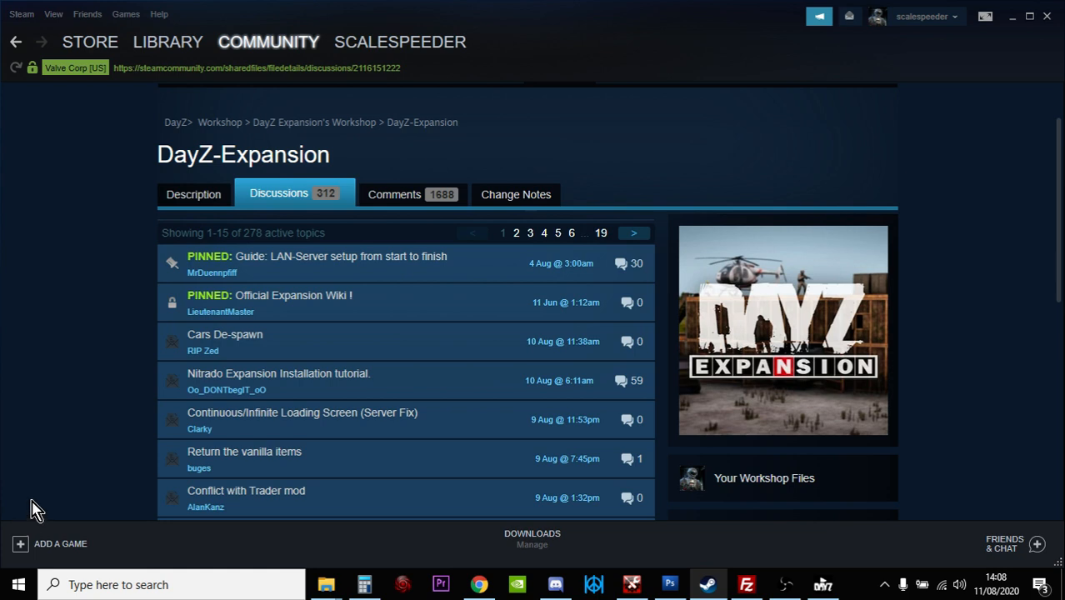
{"action": "left_click", "coordinate": [821, 588]}
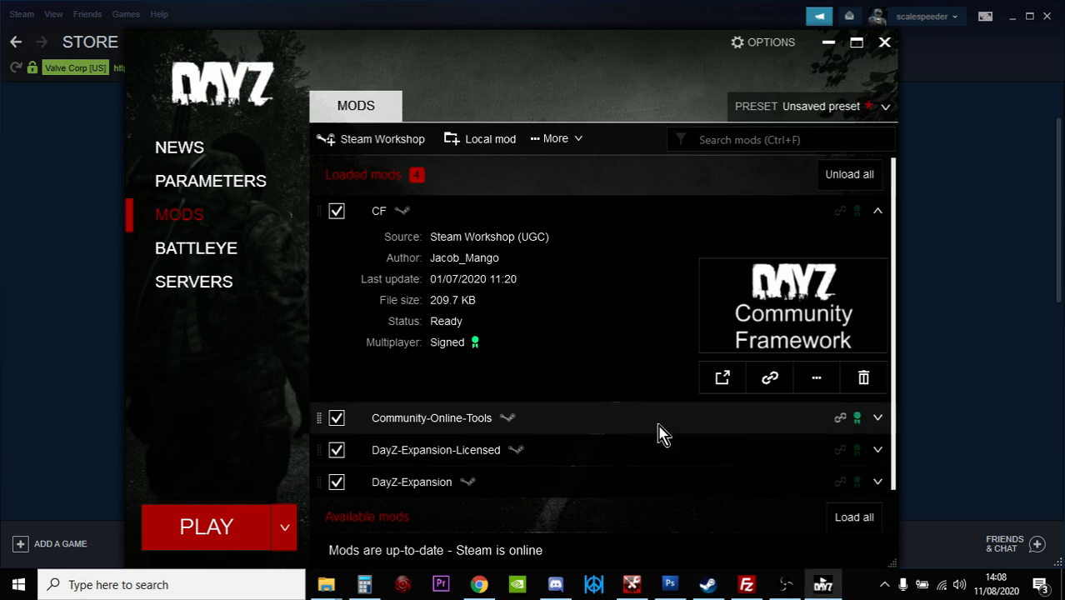